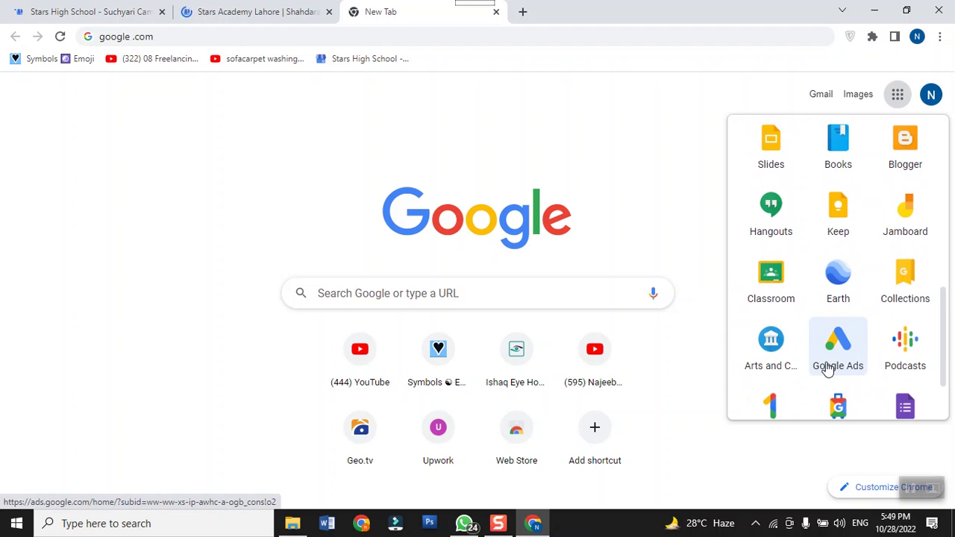
Step: Open the Google Ads homepage from the apps grid and dismiss the ZenMate VPN popup
left_click(833, 362)
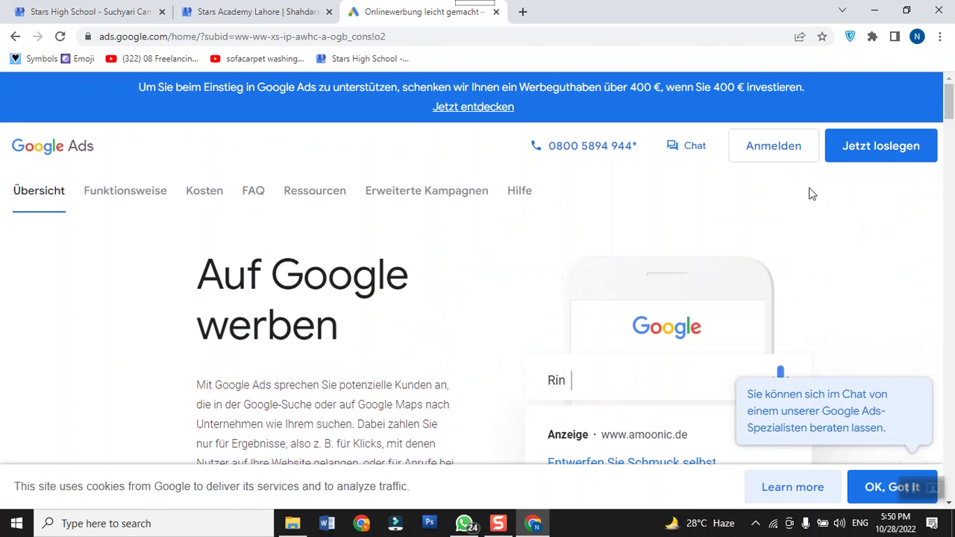
left_click(851, 37)
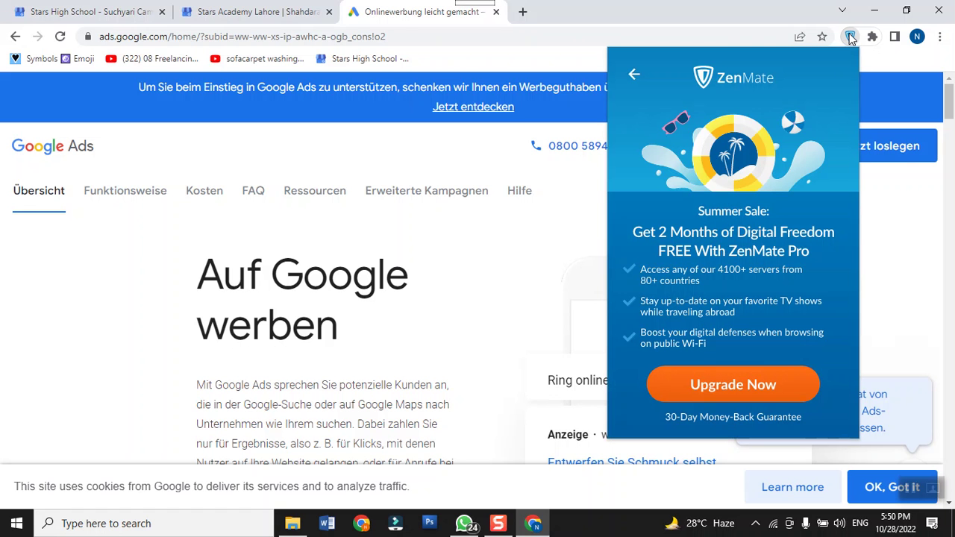
left_click(633, 79)
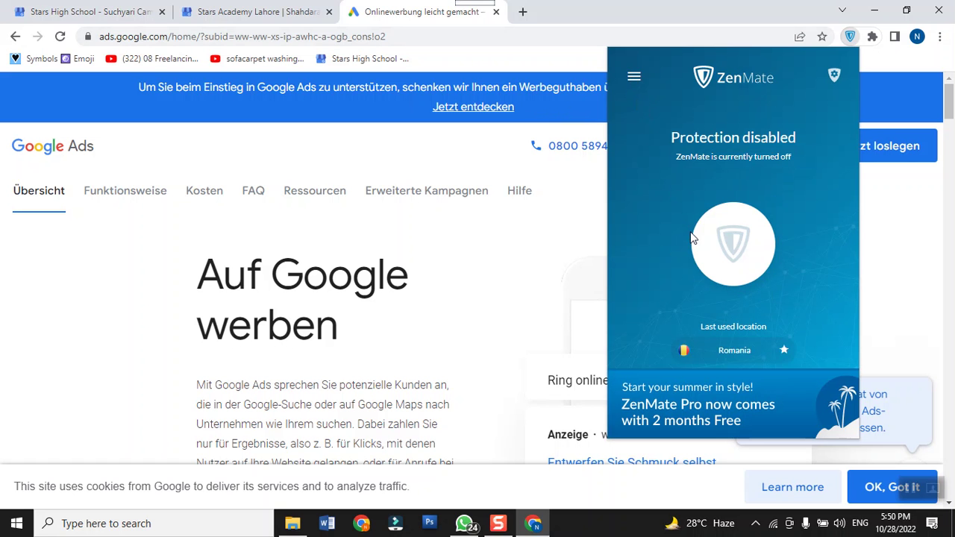
left_click(514, 258)
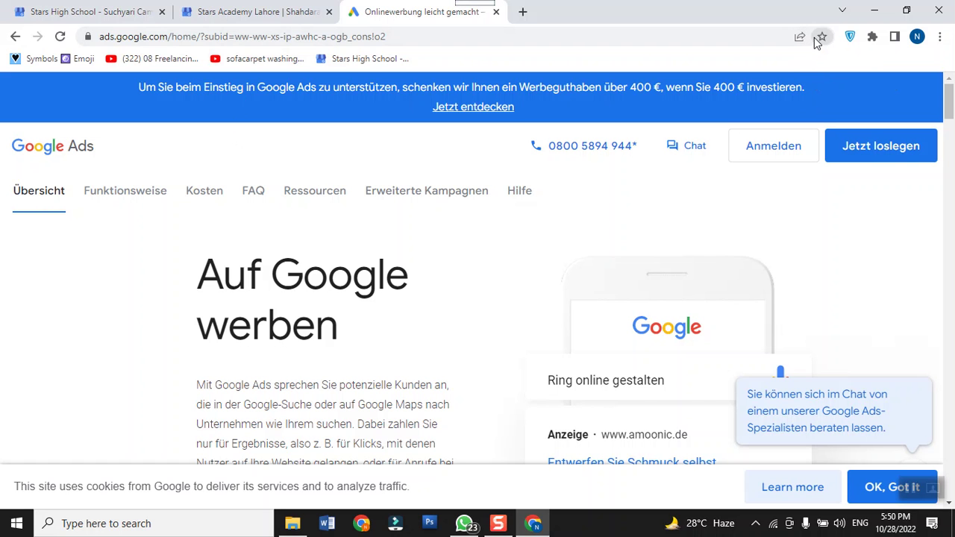
Step: Search 'google ads' and enter the account through the ad result's Start Now button
left_click(519, 41)
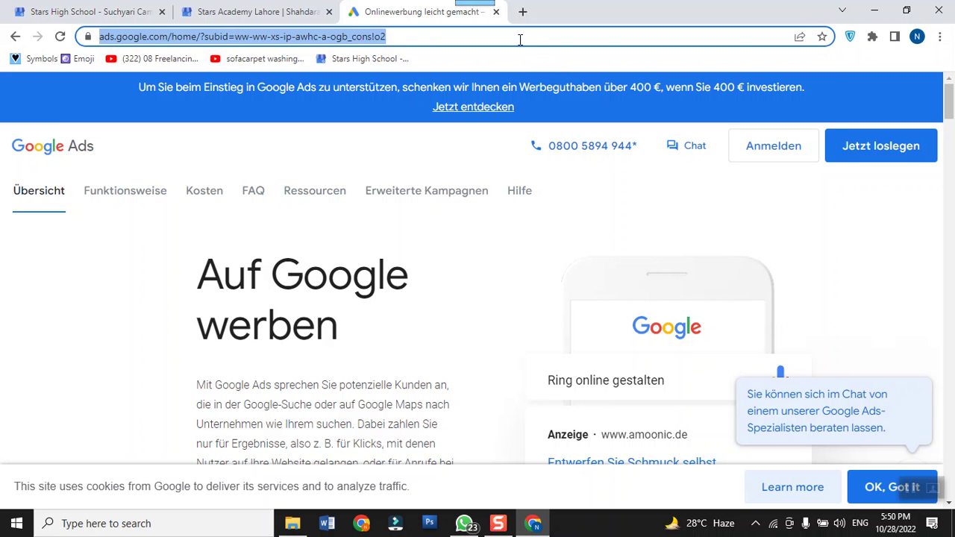
type("google ads")
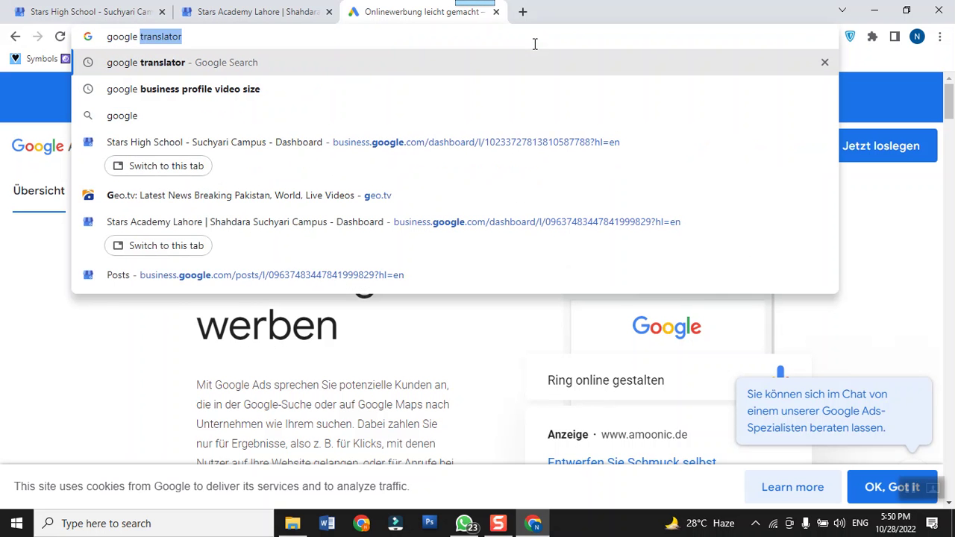
key("Return")
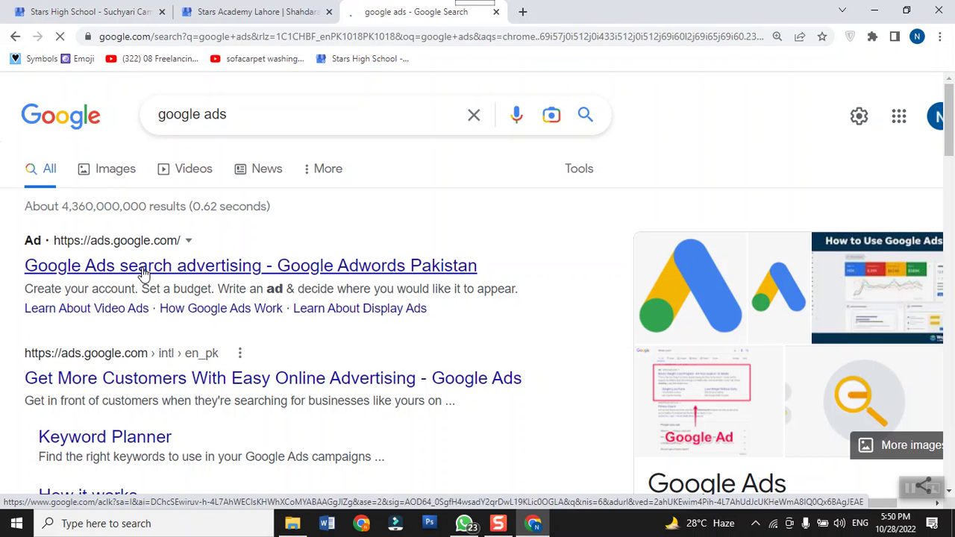
left_click(144, 273)
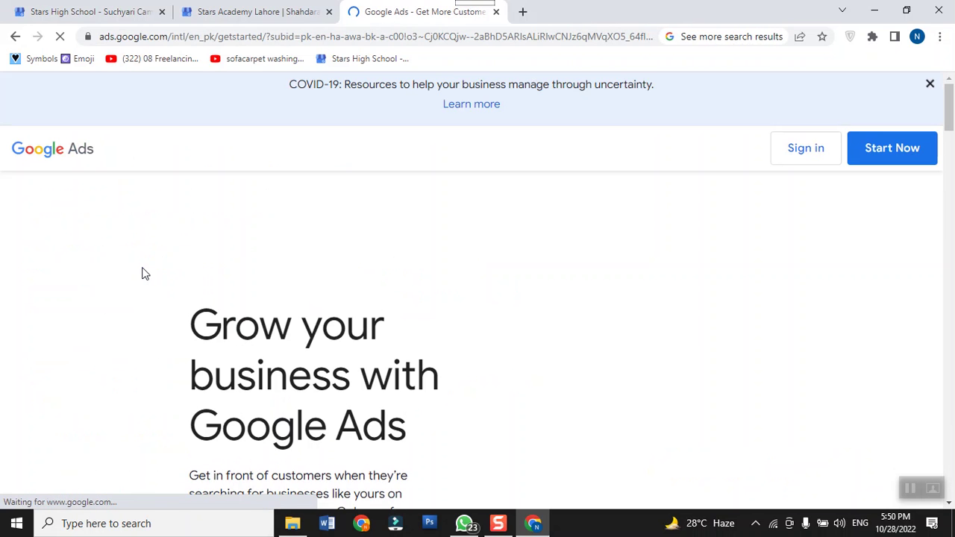
left_click(886, 153)
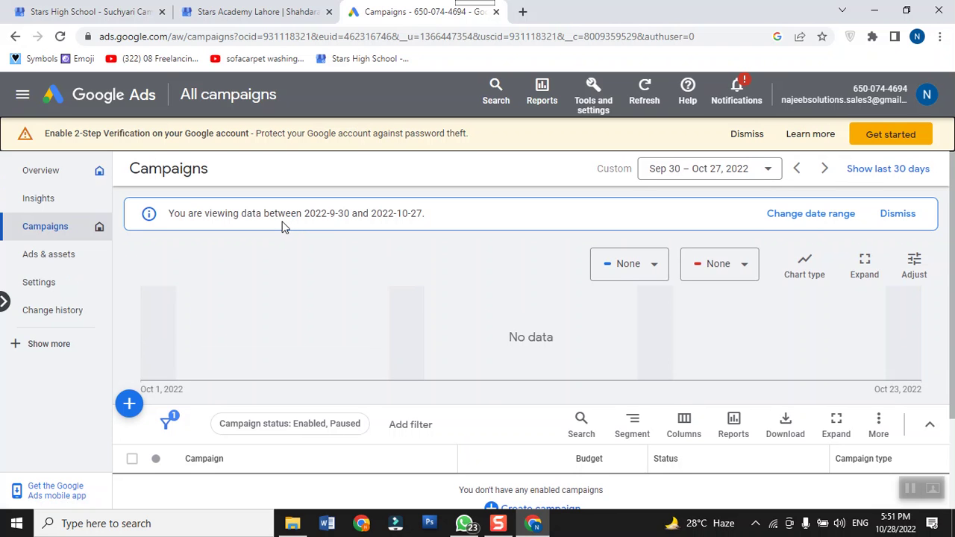
Step: Start a new user invitation under Tools and settings > Access and security with Admin access
left_click(589, 109)
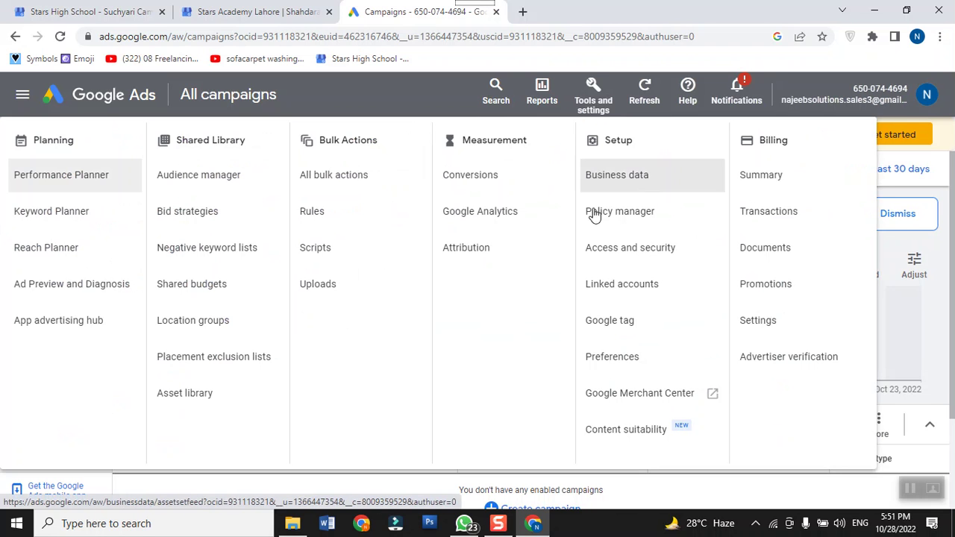
left_click(648, 261)
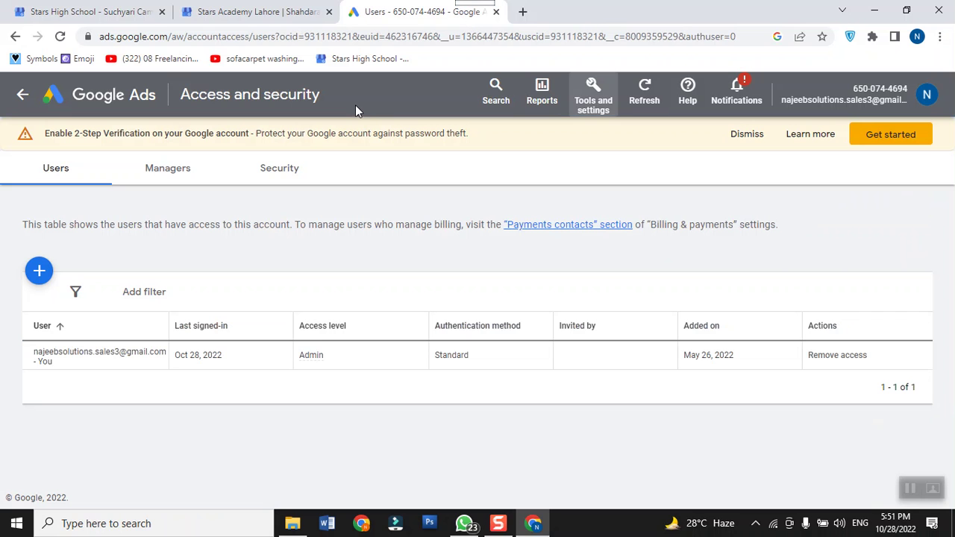
left_click(37, 272)
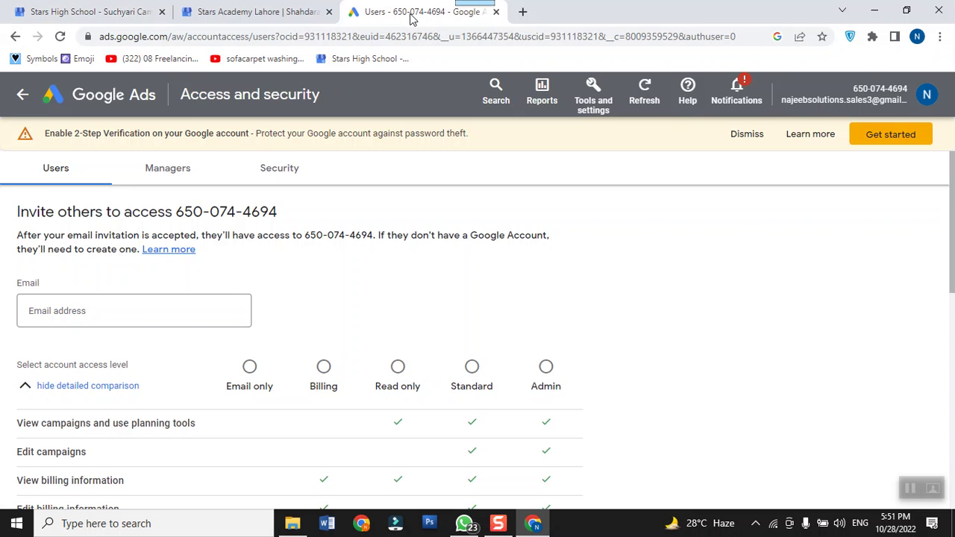
left_click(547, 367)
Step: Review the invite form, glance at WhatsApp, and return to the Google Ads invite form
scroll(636, 335, "down", 5)
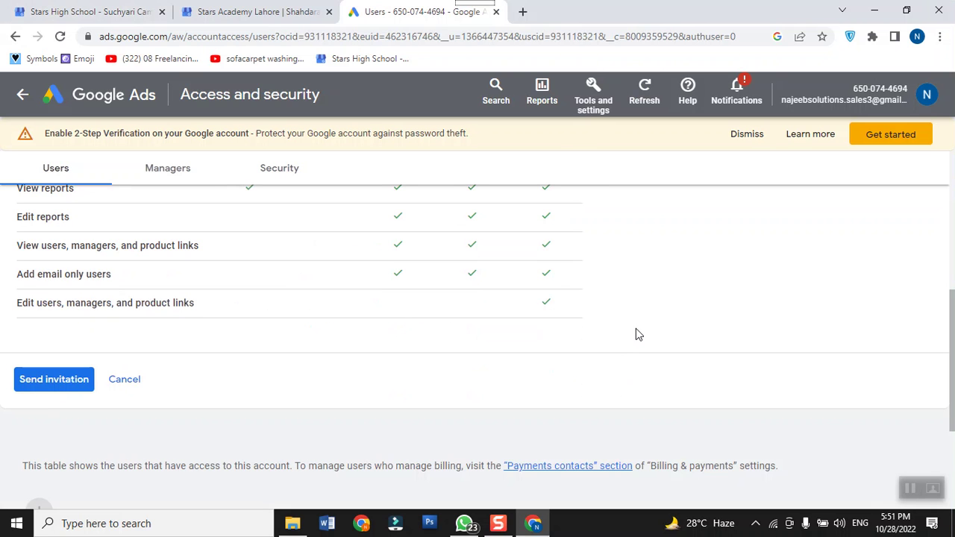
scroll(631, 324, "up", 5)
scroll(632, 324, "down", 2)
scroll(632, 324, "down", 3)
scroll(632, 324, "up", 5)
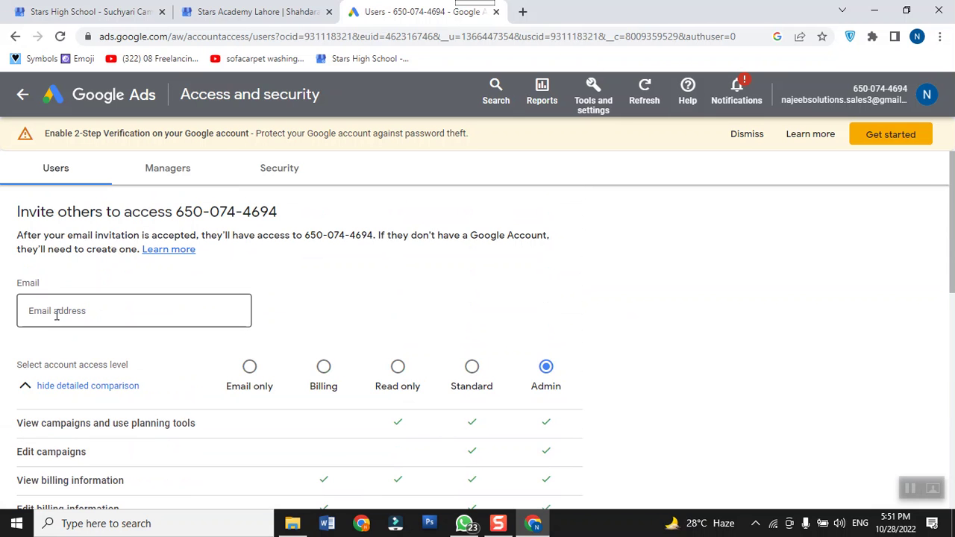
left_click(462, 526)
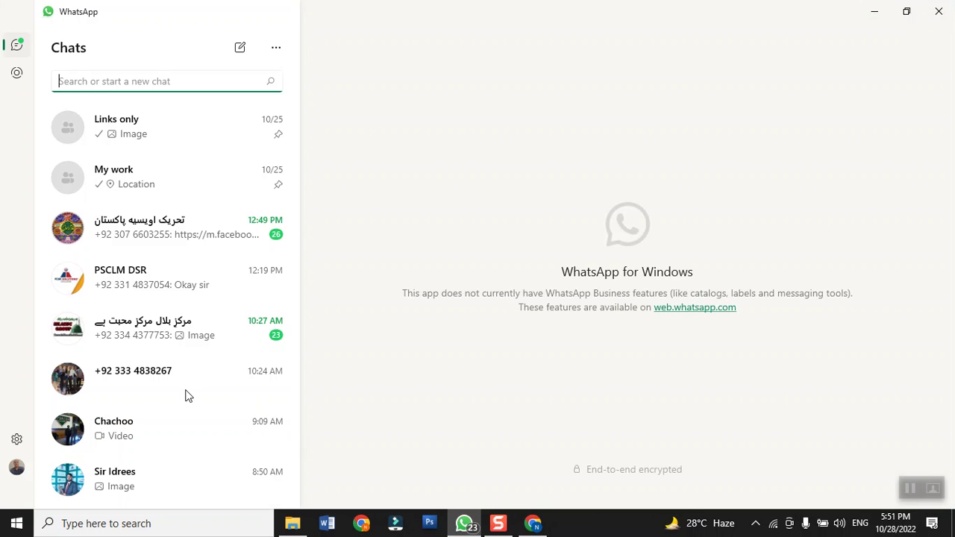
left_click(533, 524)
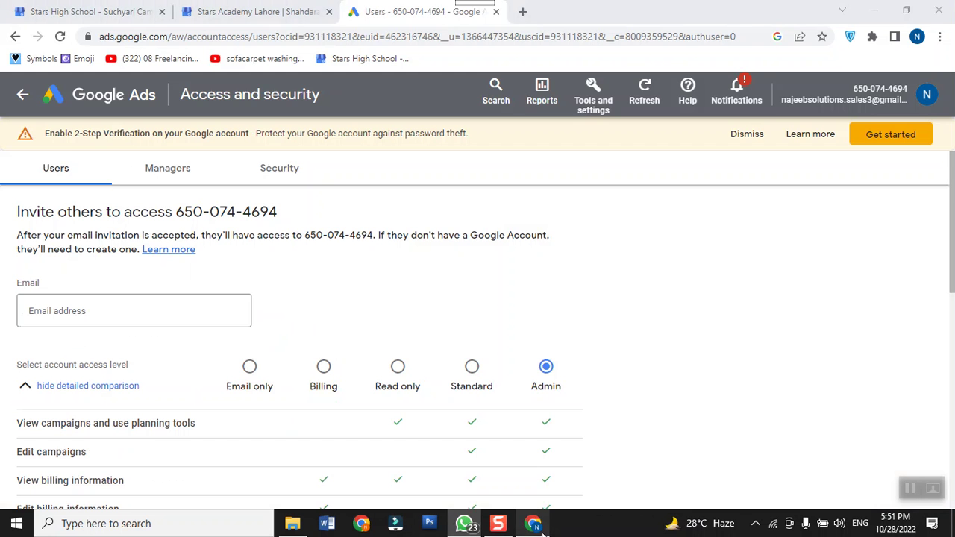
Step: Enter the invitee's e-mail address and send the Admin access invitation
left_click(87, 315)
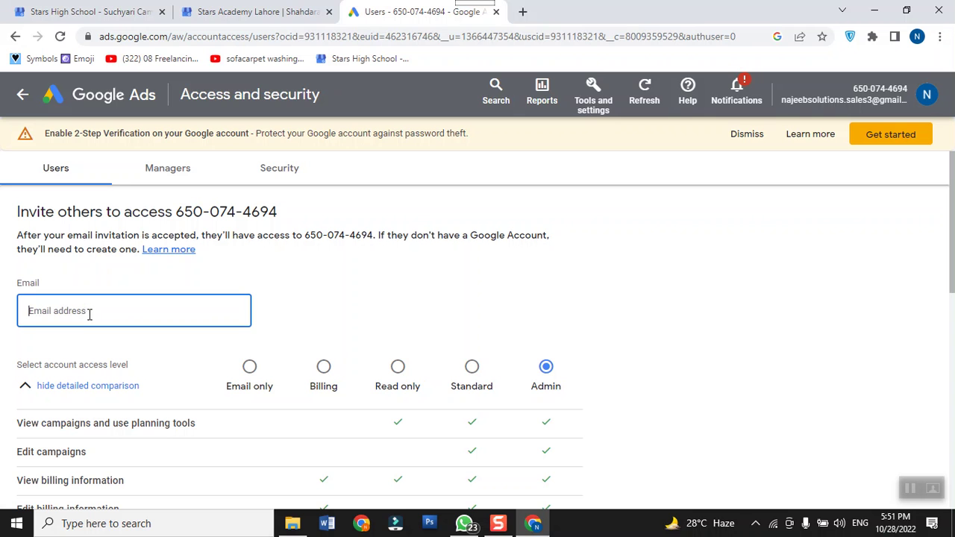
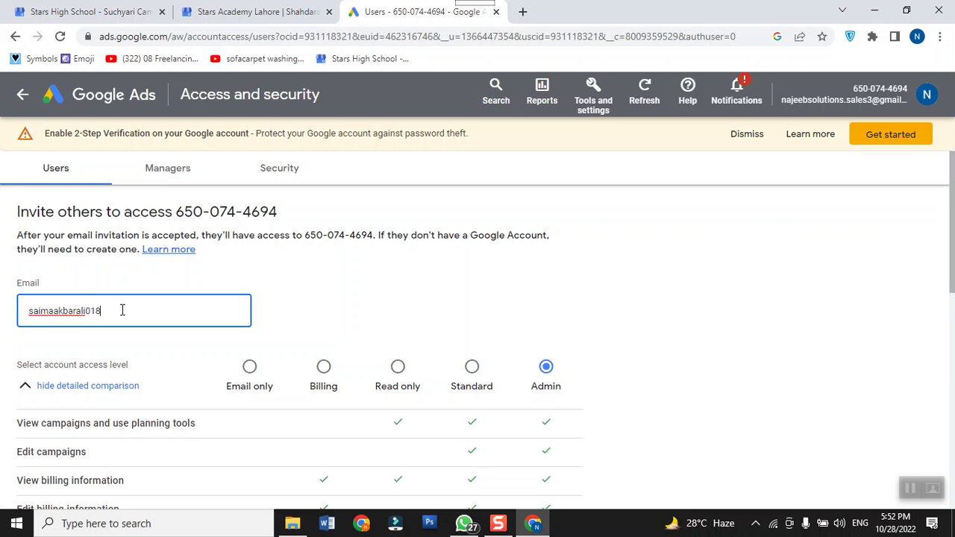
scroll(418, 267, "down", 3)
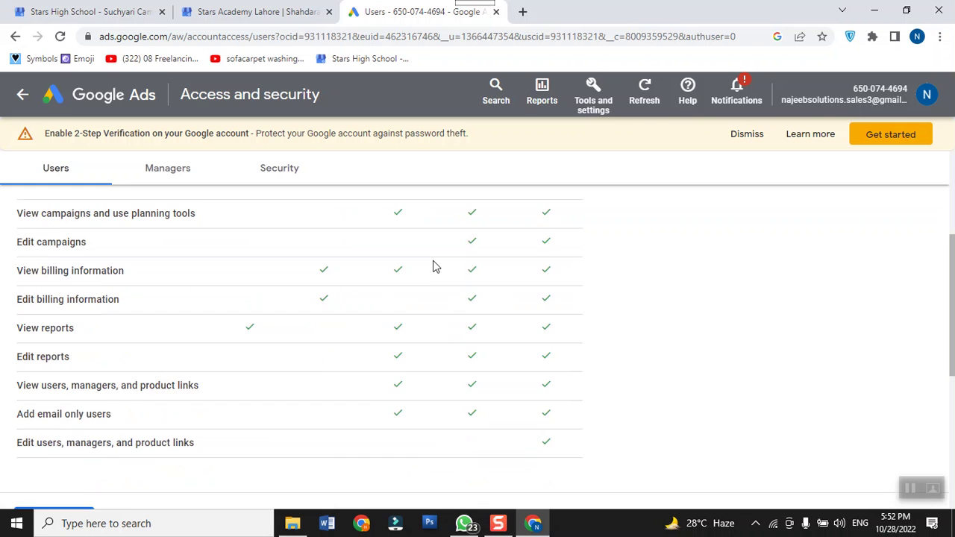
scroll(431, 268, "down", 5)
scroll(31, 386, "up", 2)
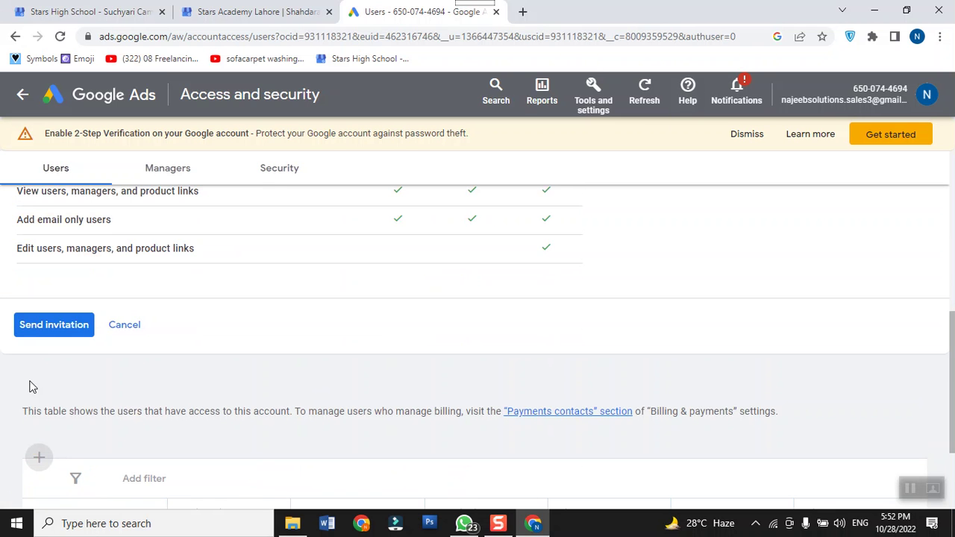
left_click(47, 326)
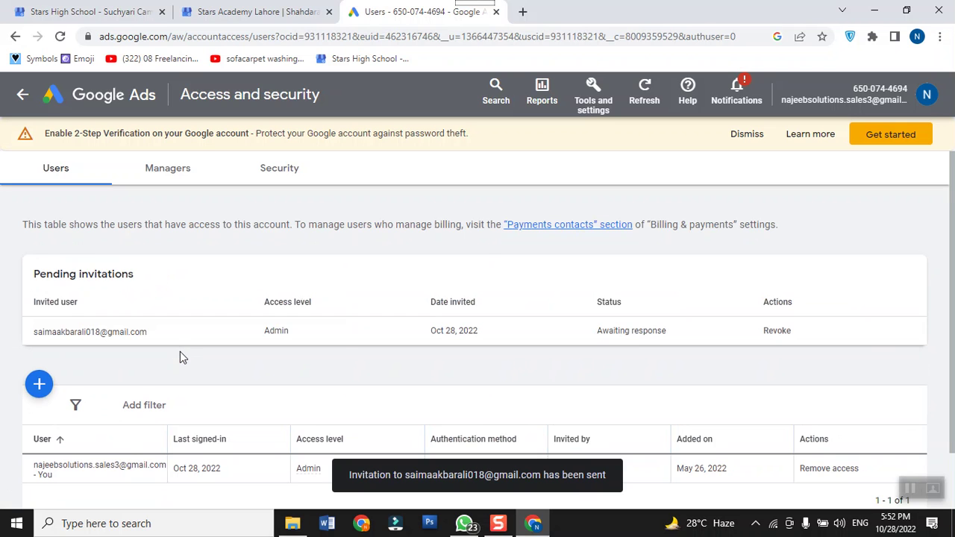
scroll(472, 336, "down", 2)
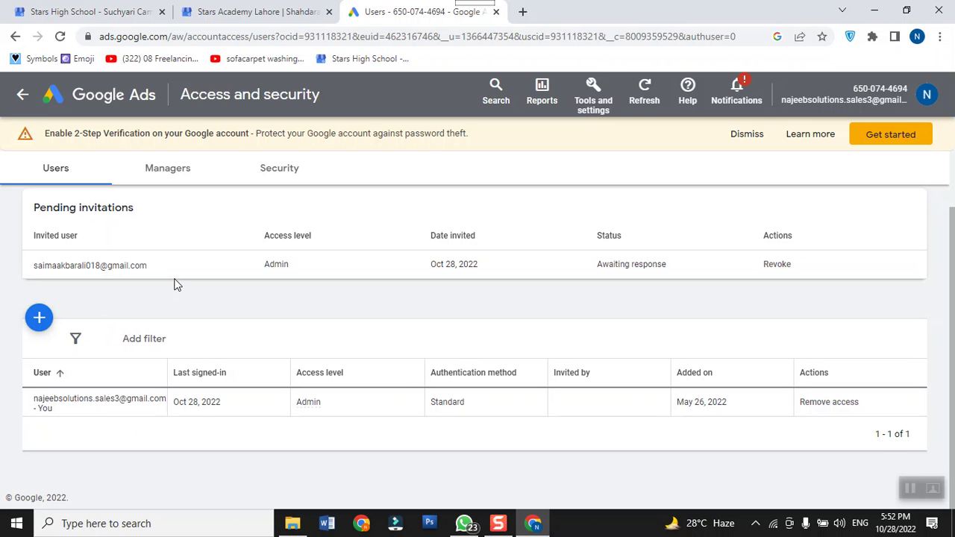
scroll(397, 394, "up", 1)
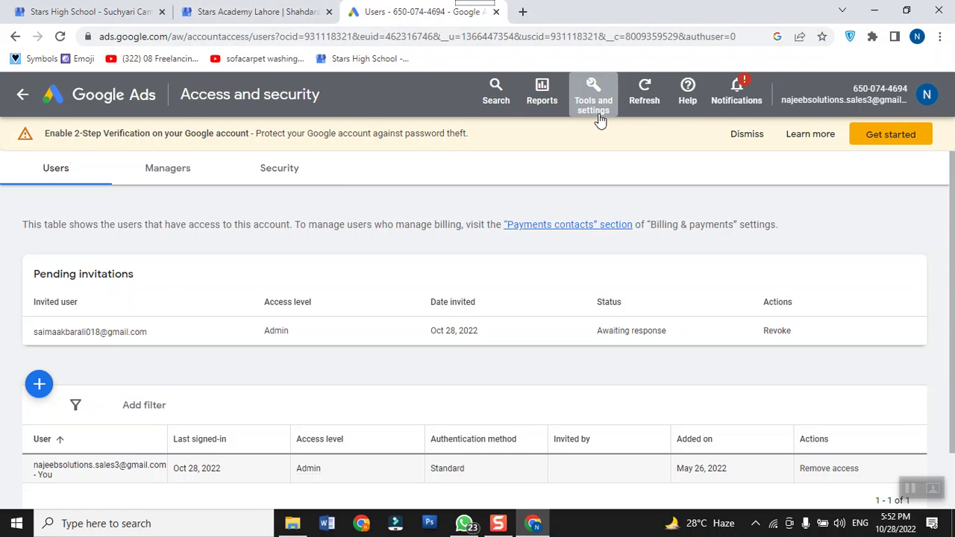
scroll(597, 328, "down", 1)
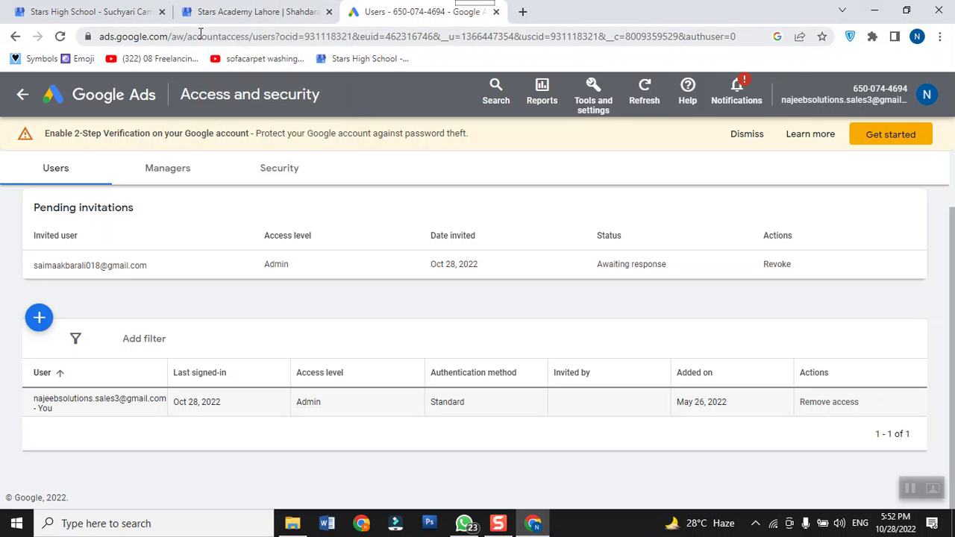
Step: Close the Chrome window and bring WhatsApp's Chats list to the front
left_click(938, 11)
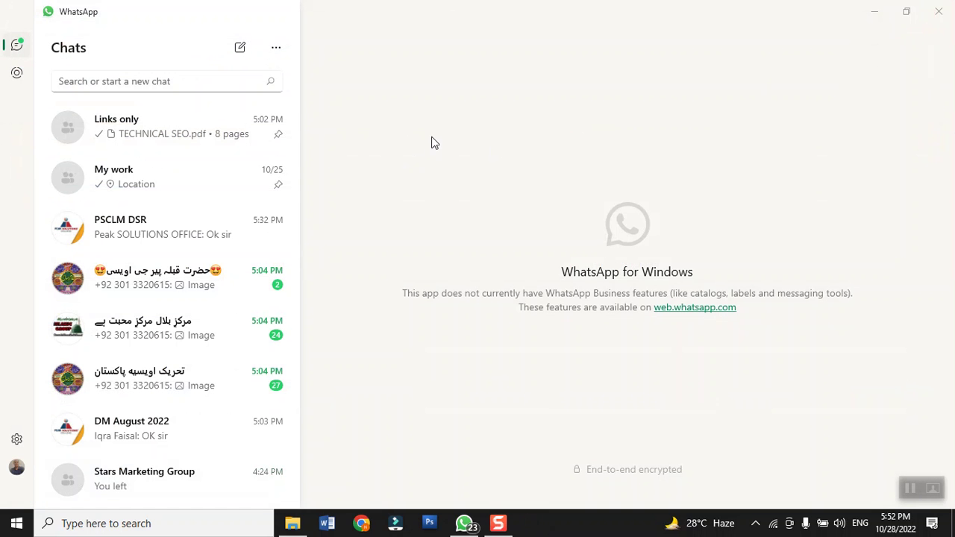
left_click(873, 11)
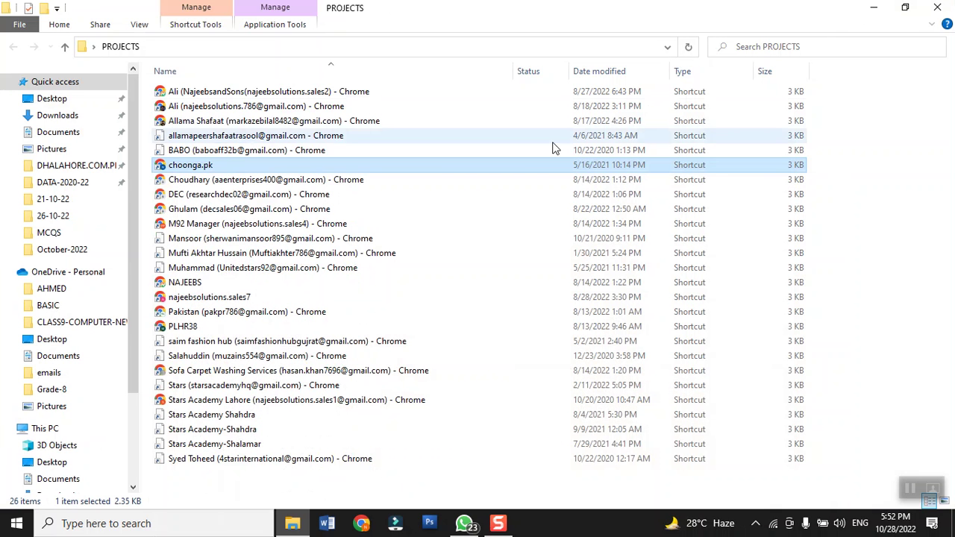
left_click(463, 525)
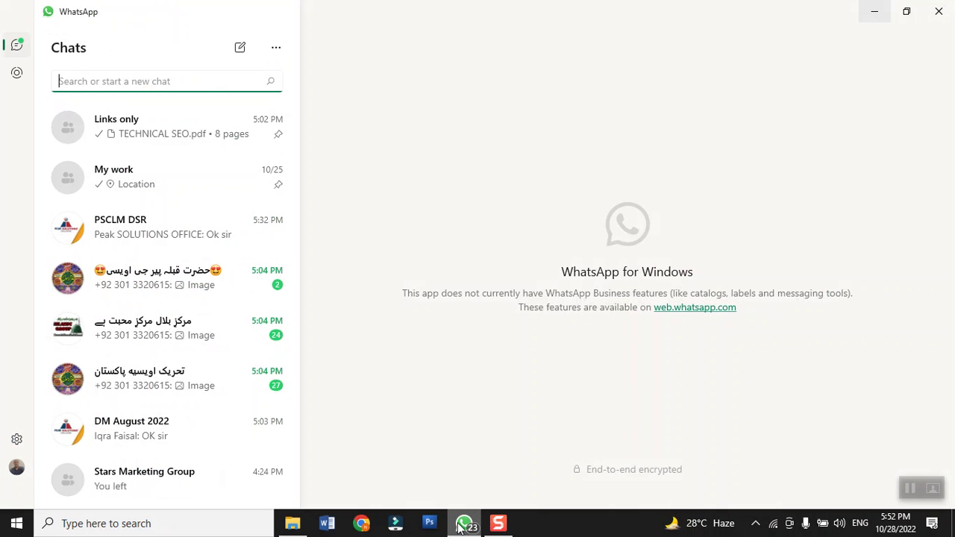
scroll(127, 236, "down", 3)
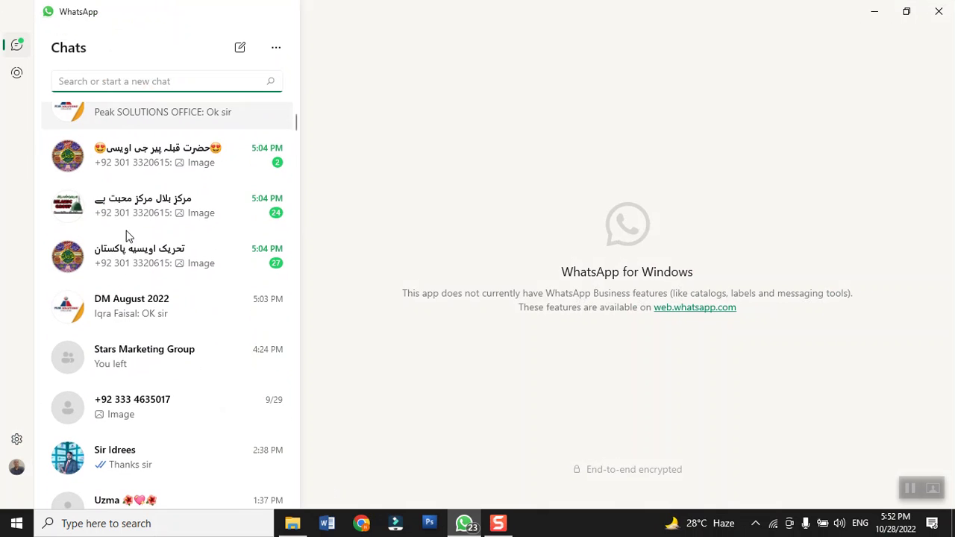
Step: Open 'Why is schema important in SEO.pdf' from the DM August 2022 group chat
left_click(165, 311)
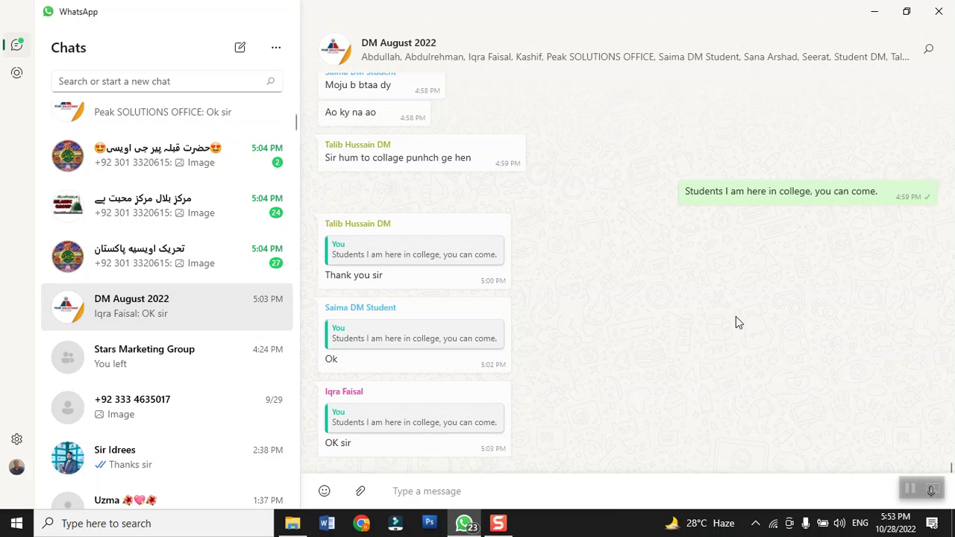
scroll(735, 324, "up", 10)
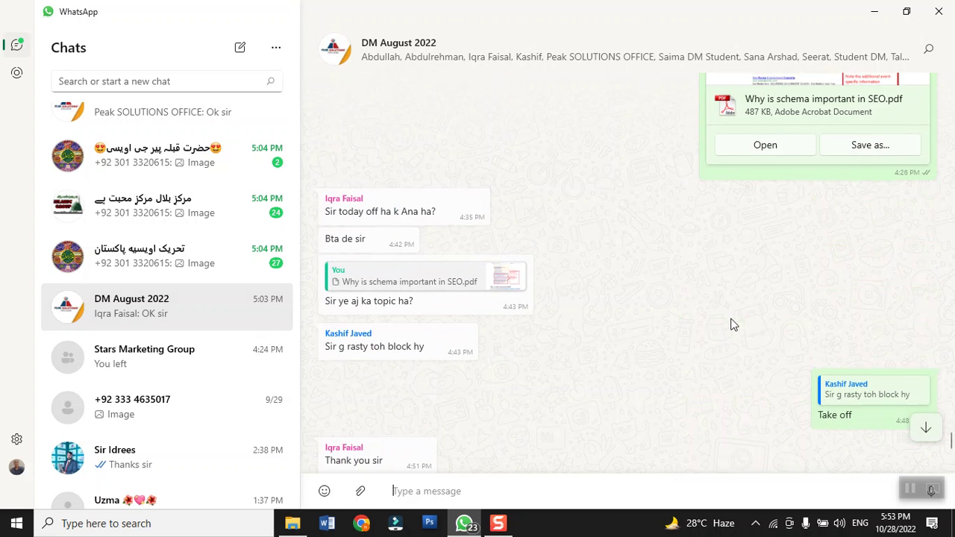
scroll(731, 325, "up", 2)
left_click(776, 208)
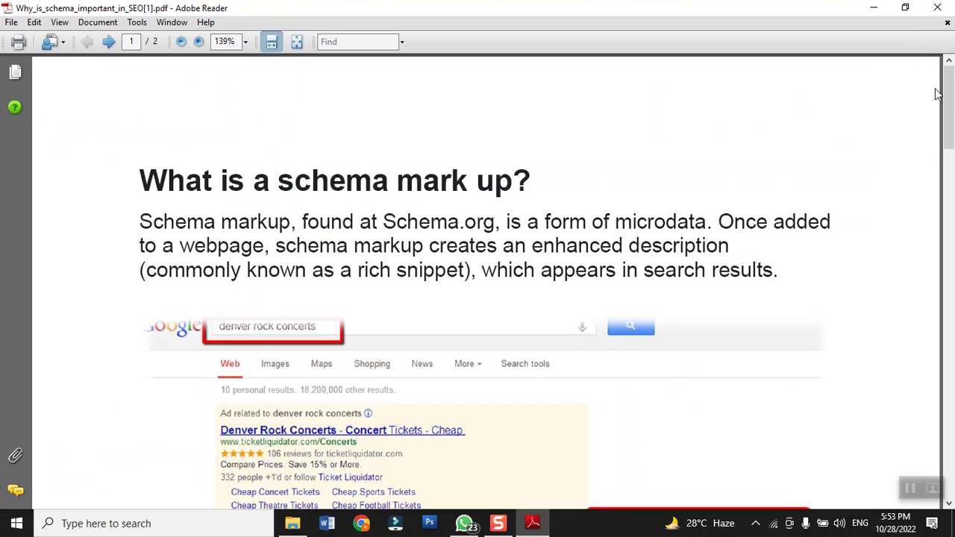
Step: Scroll the PDF to the denver rock concerts rich-snippet example under 'What is a schema mark up?'
left_click_drag(949, 98, 951, 111)
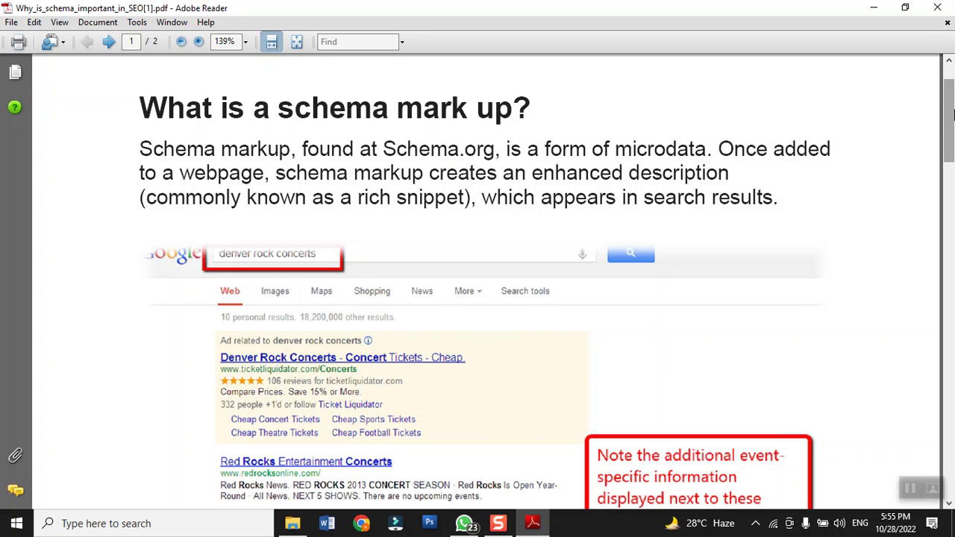
Step: Scroll down until the whole 'Why is schema important in SEO?' paragraph is visible
scroll(783, 130, "down", 3)
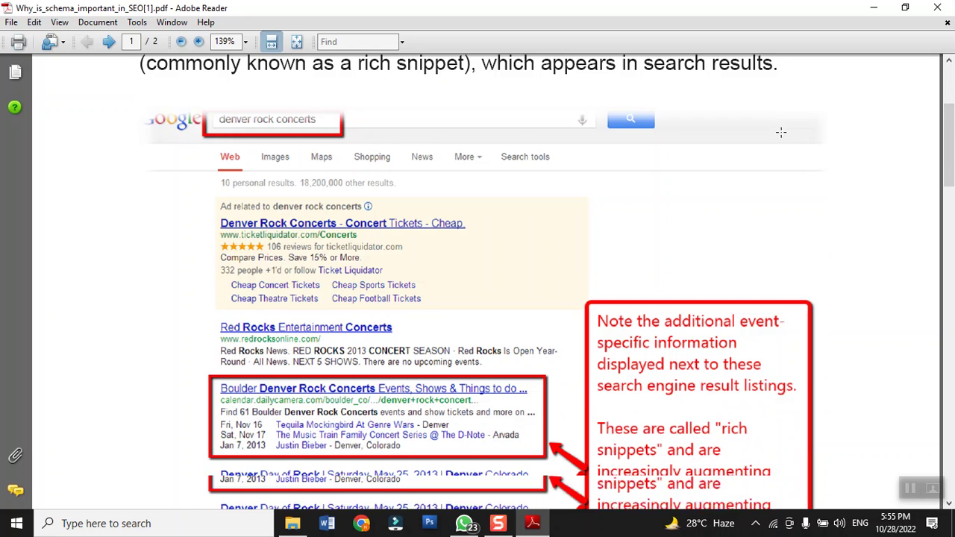
scroll(778, 126, "down", 2)
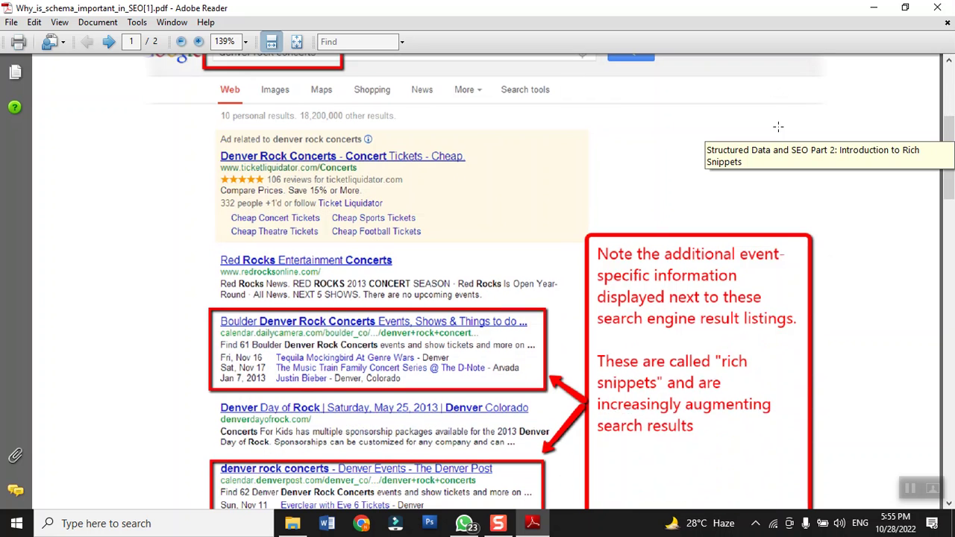
scroll(778, 127, "down", 3)
scroll(783, 131, "down", 1)
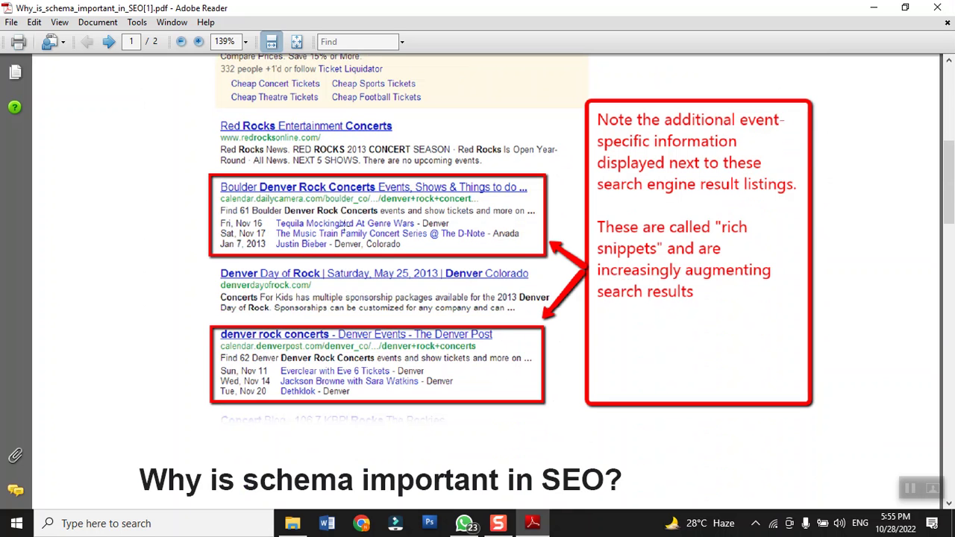
scroll(277, 223, "down", 5)
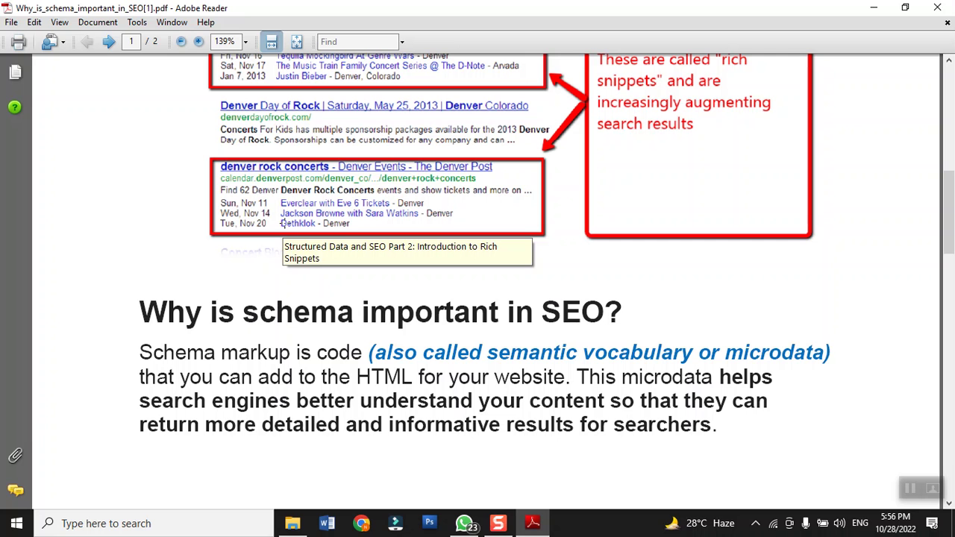
Step: Search 'stars academy fee structure', review the ECAT/FUNGCAT fee table, then minimize Chrome
left_click(363, 525)
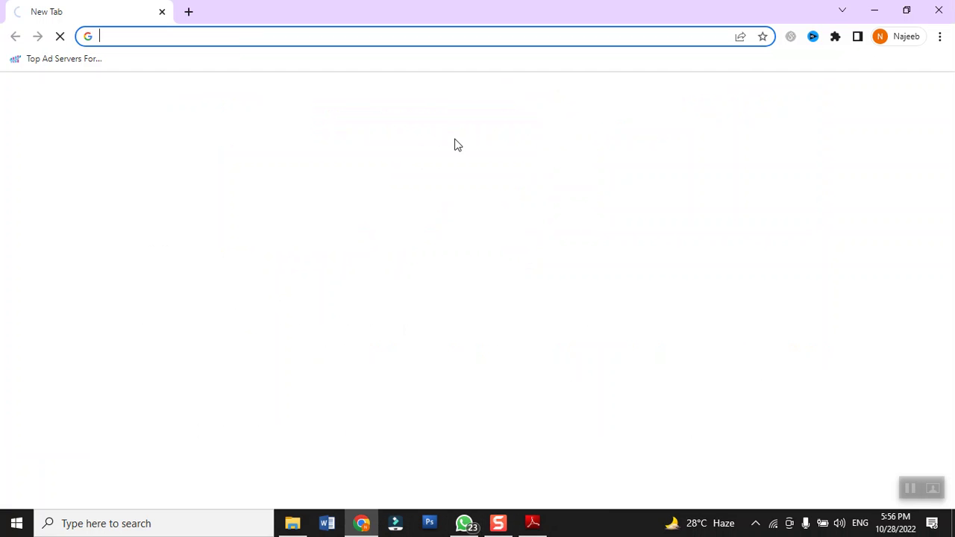
type("st")
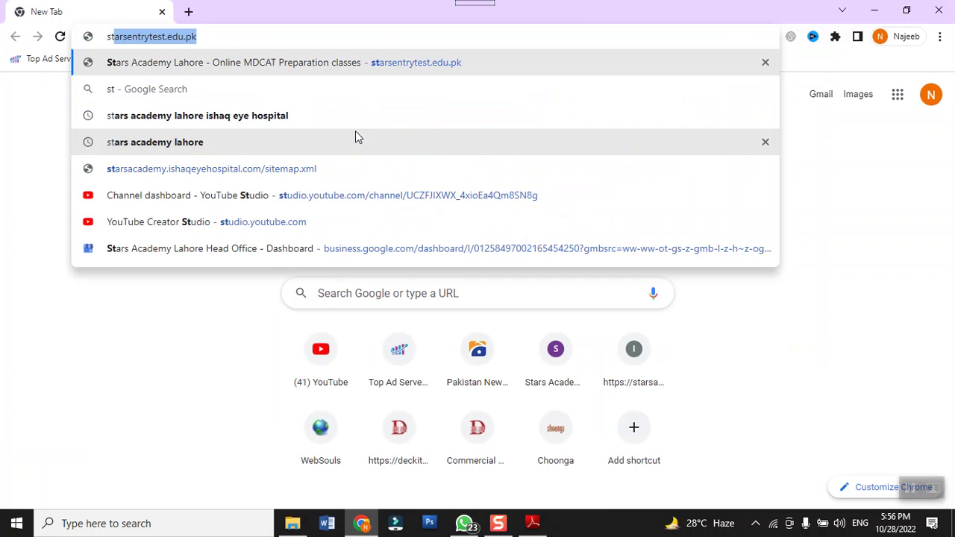
type("ars aca")
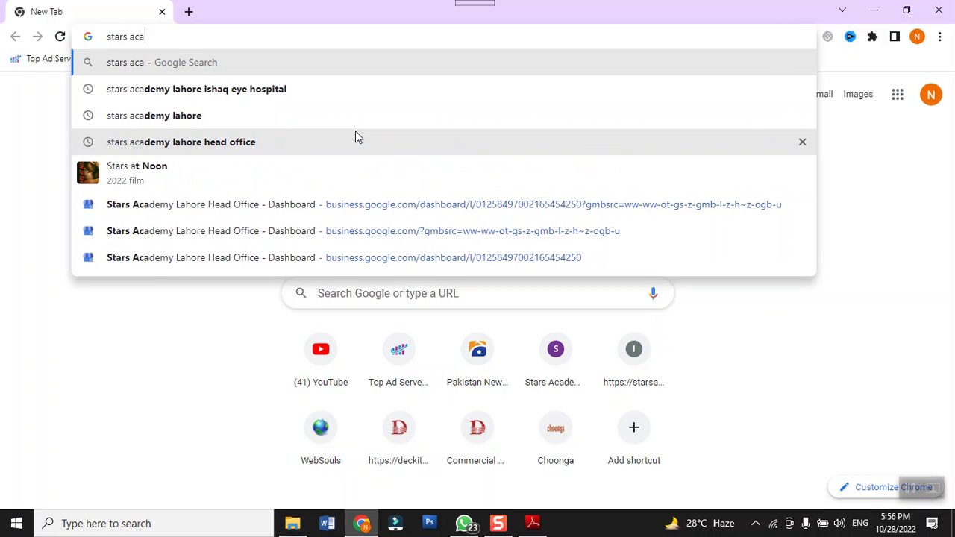
type("demy fee s")
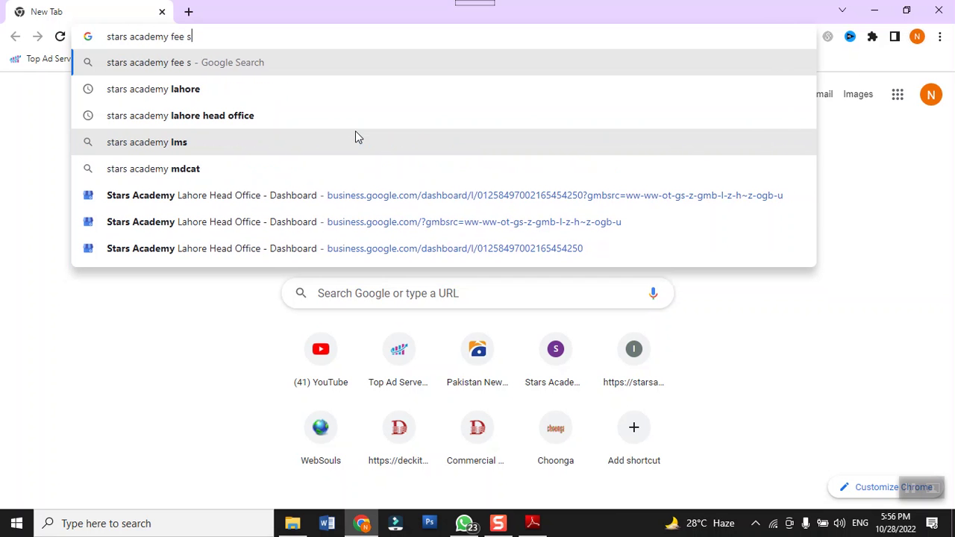
type("tructure")
key("Return")
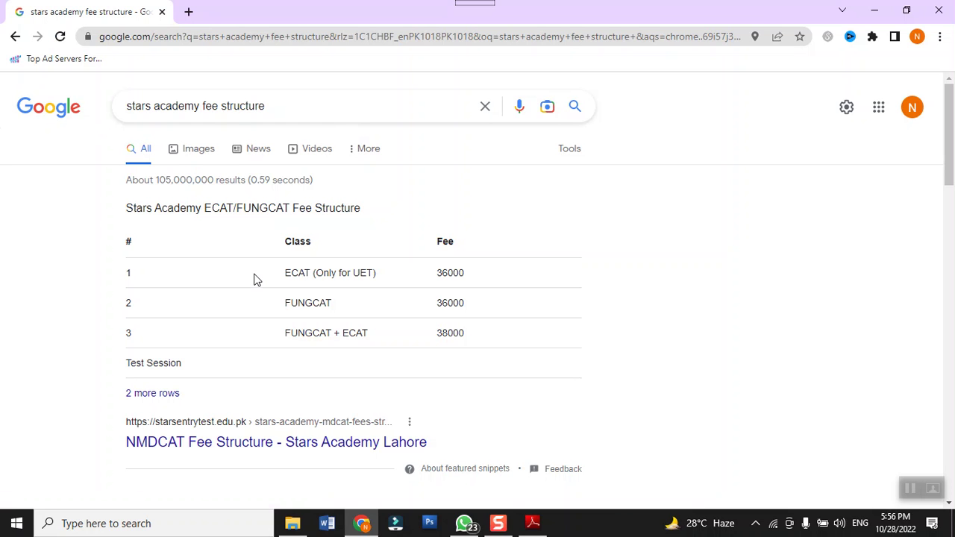
scroll(254, 279, "down", 3)
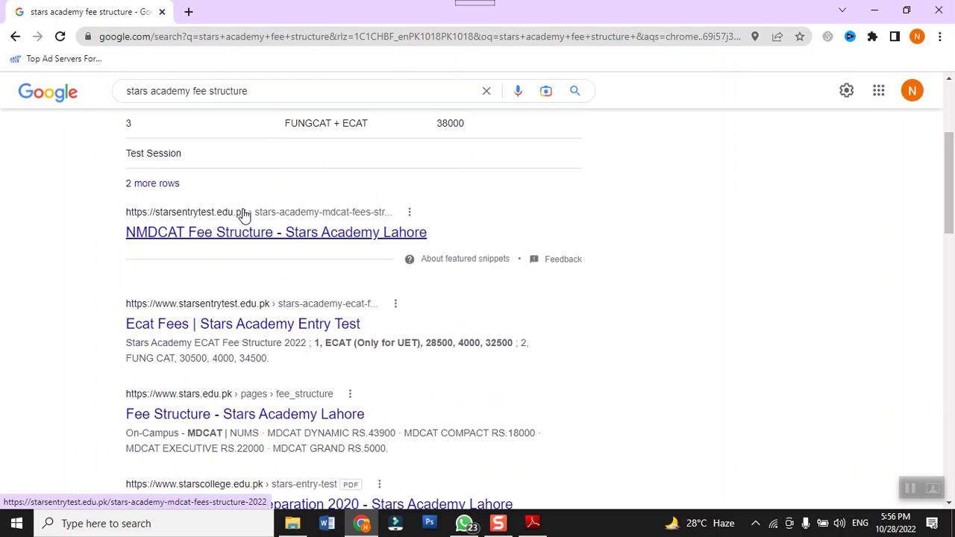
scroll(246, 215, "up", 3)
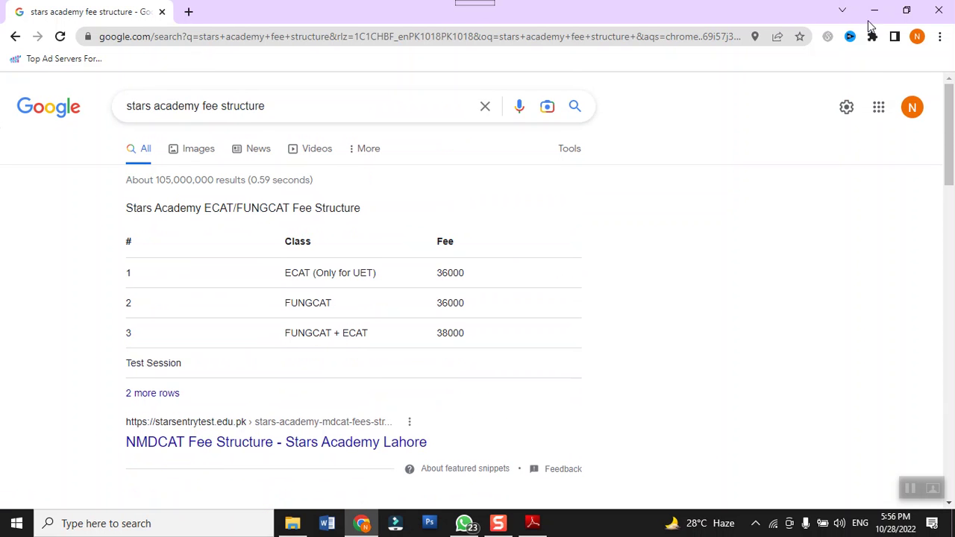
left_click(875, 11)
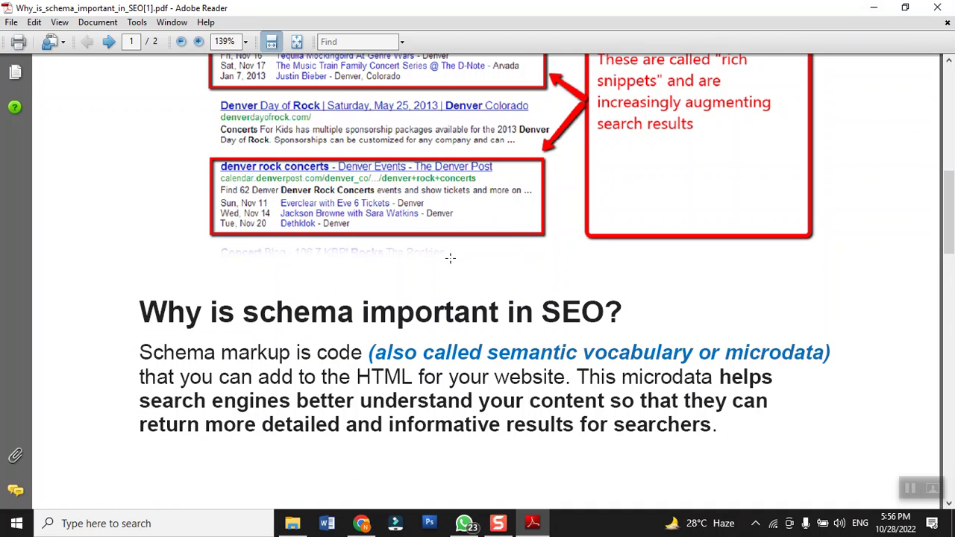
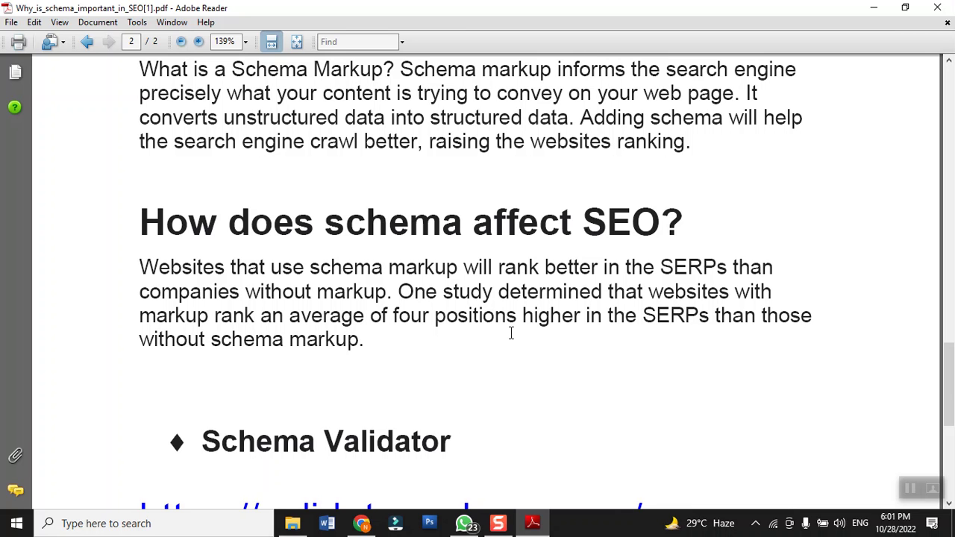
scroll(511, 333, "down", 5)
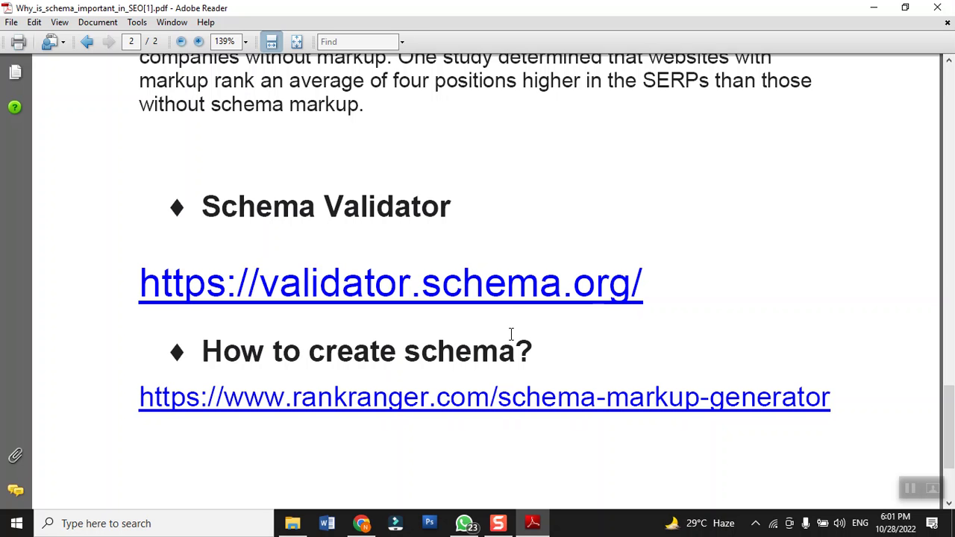
left_click(327, 286)
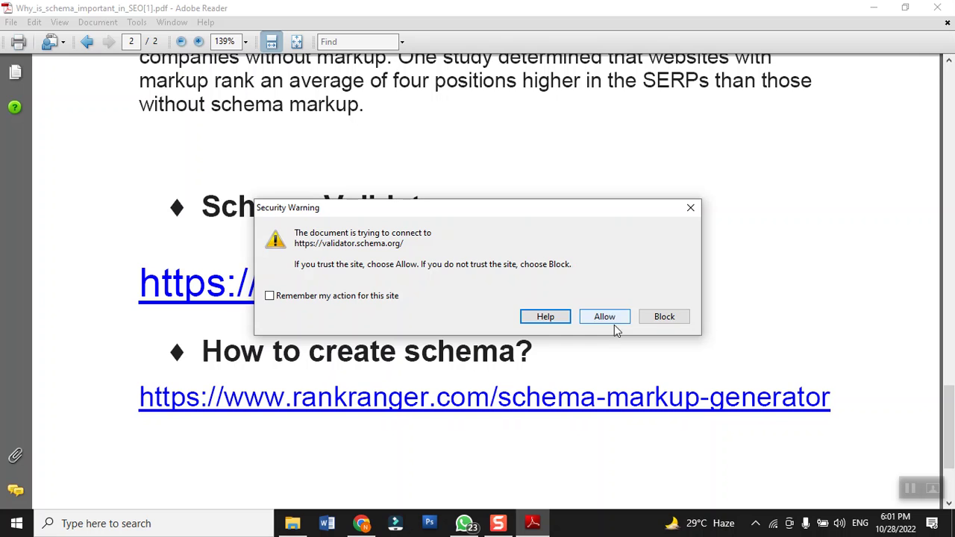
left_click(615, 320)
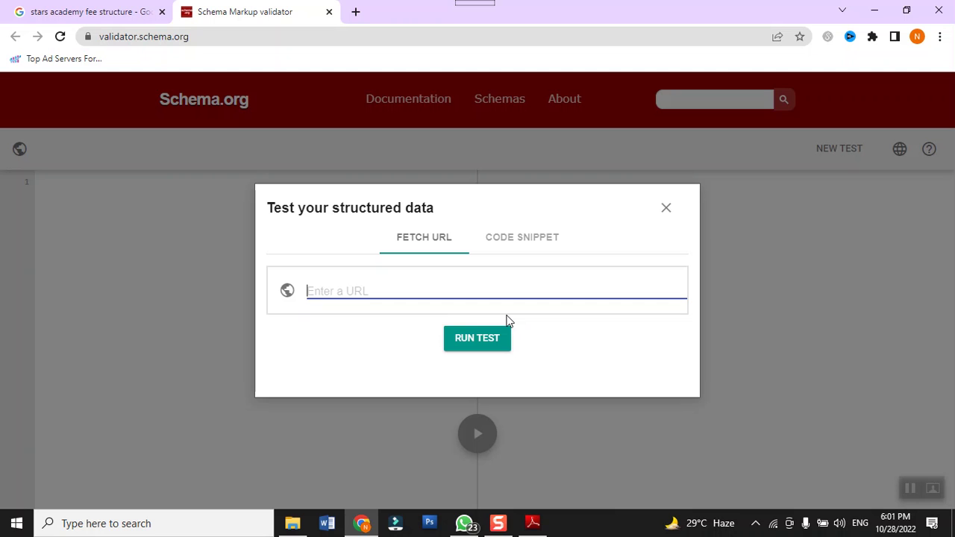
type("starsentrytest.edu.pk")
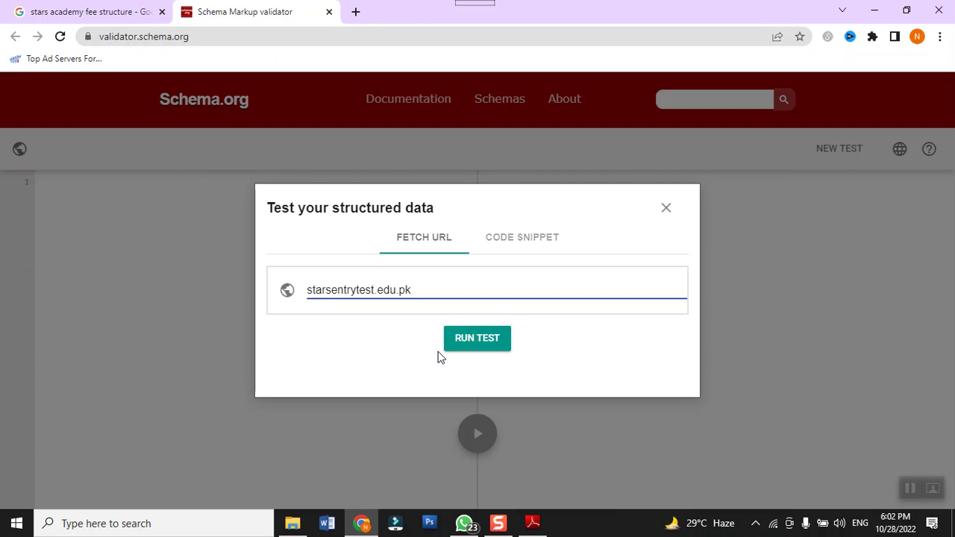
left_click(308, 296)
type("https://www.")
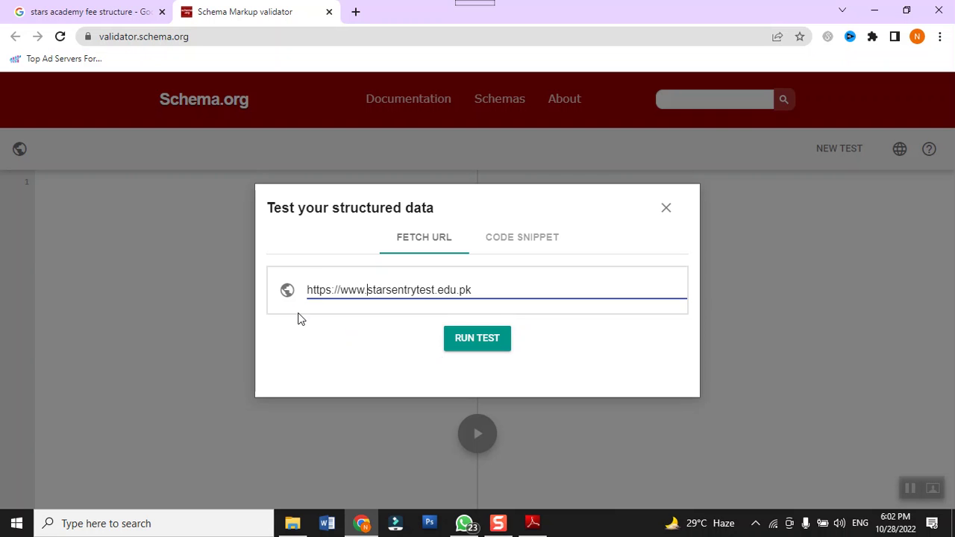
left_click(466, 342)
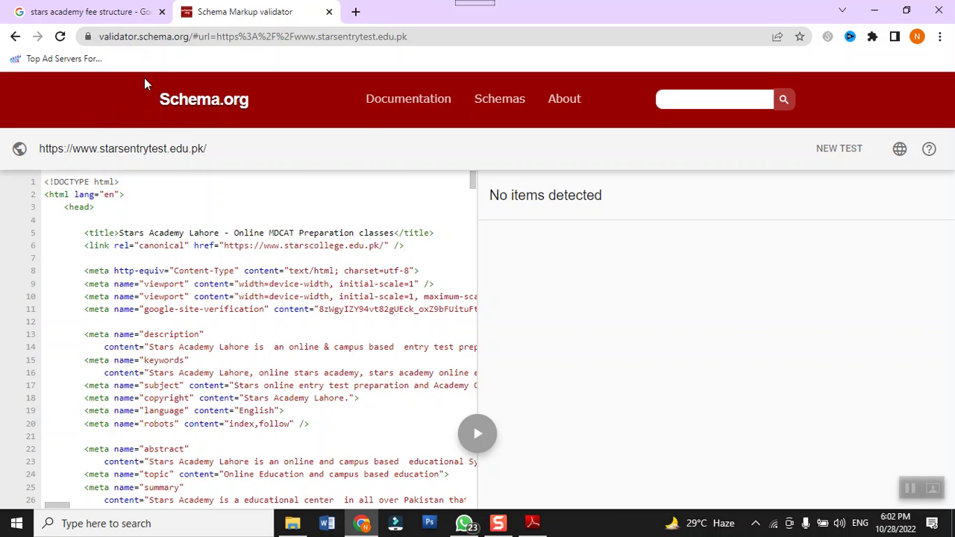
Step: Leave the test results, check the fee structure search tab, then return to the validator results
left_click(15, 37)
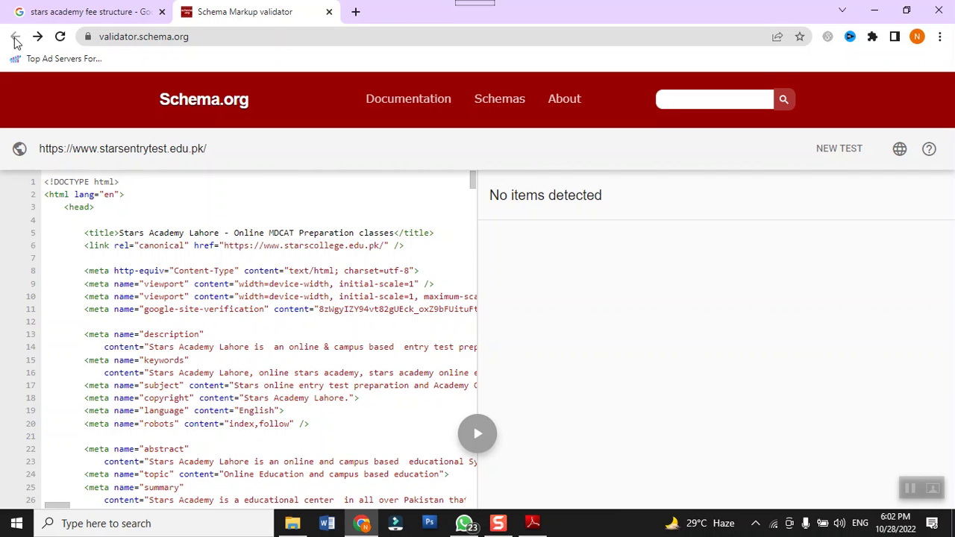
left_click(69, 9)
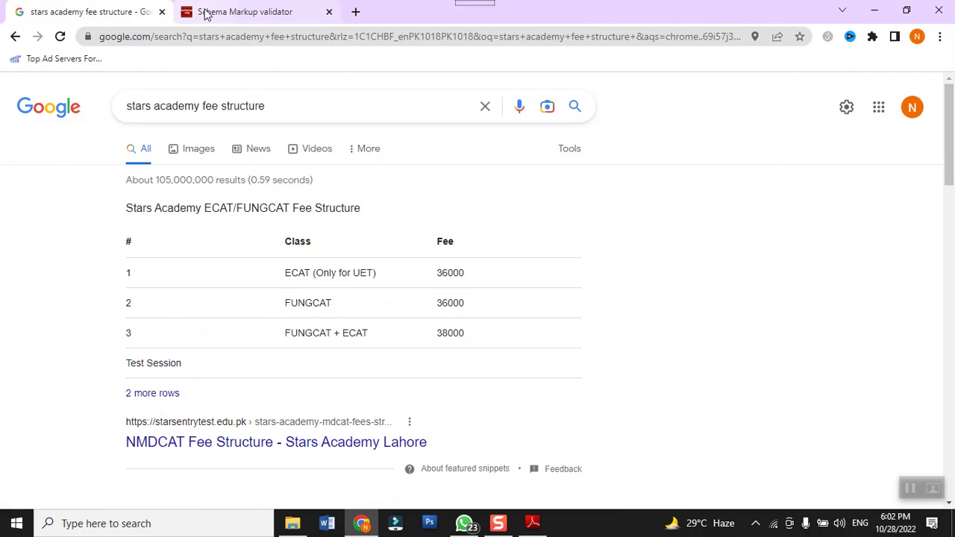
left_click(207, 15)
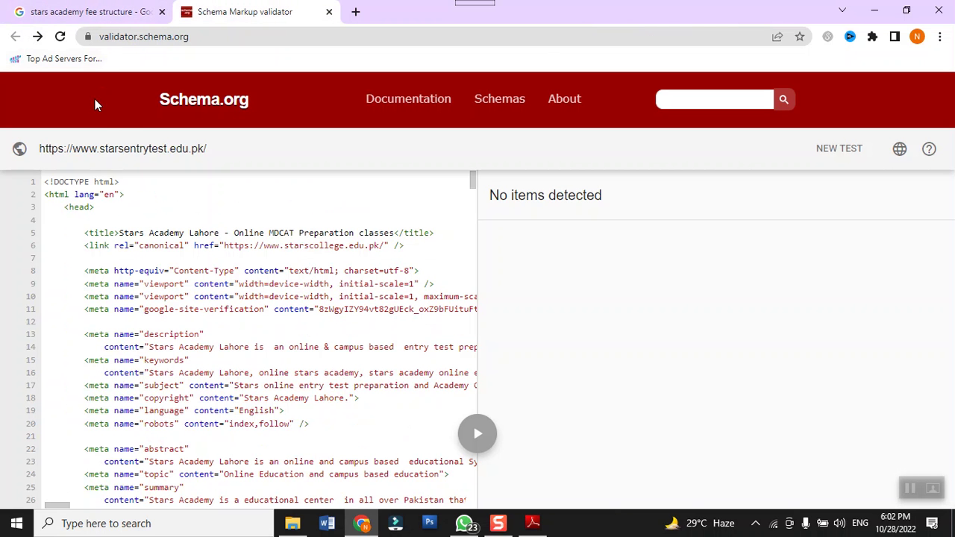
left_click(839, 149)
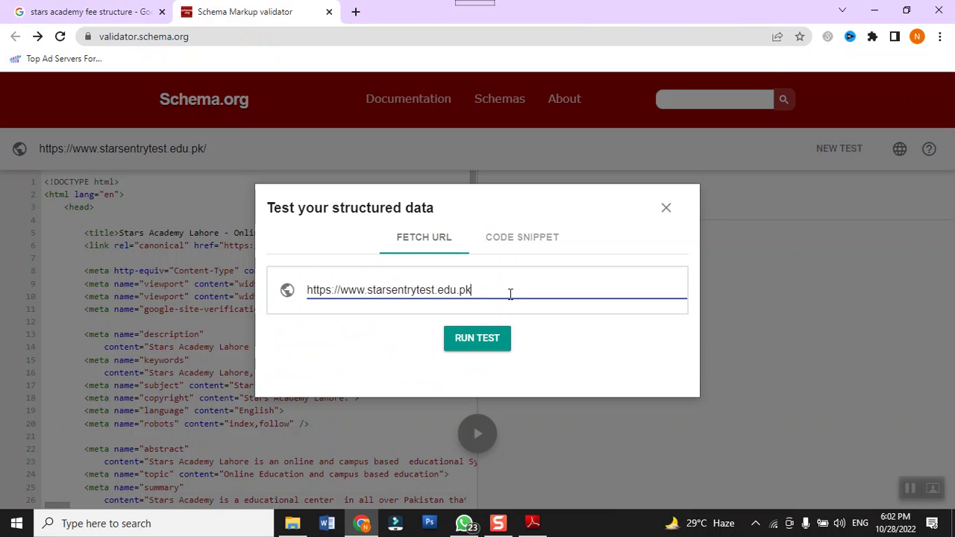
key("BackSpace")
key("BackSpace")
key("BackSpace")
key("BackSpace")
key("BackSpace")
key("BackSpace")
key("BackSpace")
key("BackSpace")
key("BackSpace")
key("BackSpace")
key("BackSpace")
key("BackSpace")
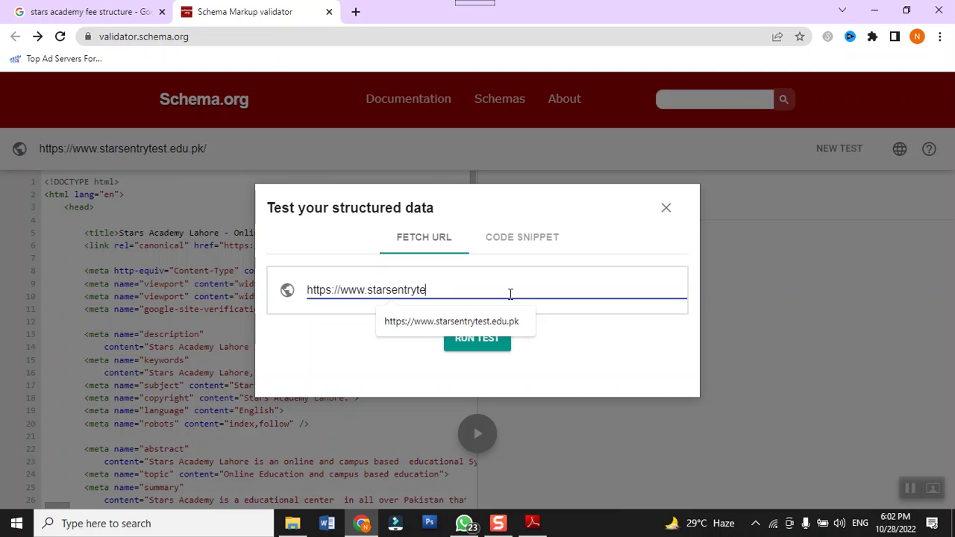
key("BackSpace")
key("BackSpace")
key("BackSpace")
key("BackSpace")
key("BackSpace")
key("BackSpace")
key("BackSpace")
key("BackSpace")
key("BackSpace")
key("BackSpace")
key("BackSpace")
key("BackSpace")
key("BackSpace")
key("BackSpace")
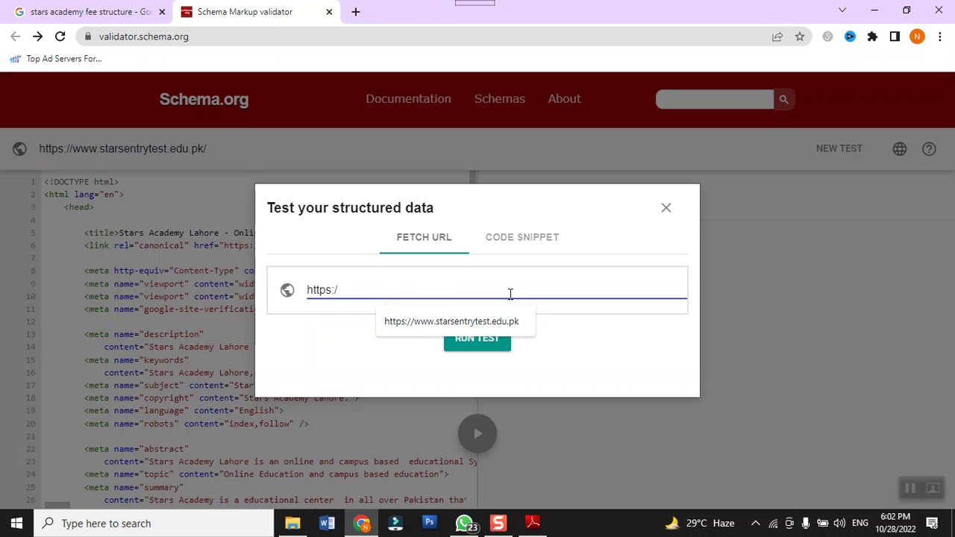
key("BackSpace")
type("//www.s")
key("BackSpace")
type("prof")
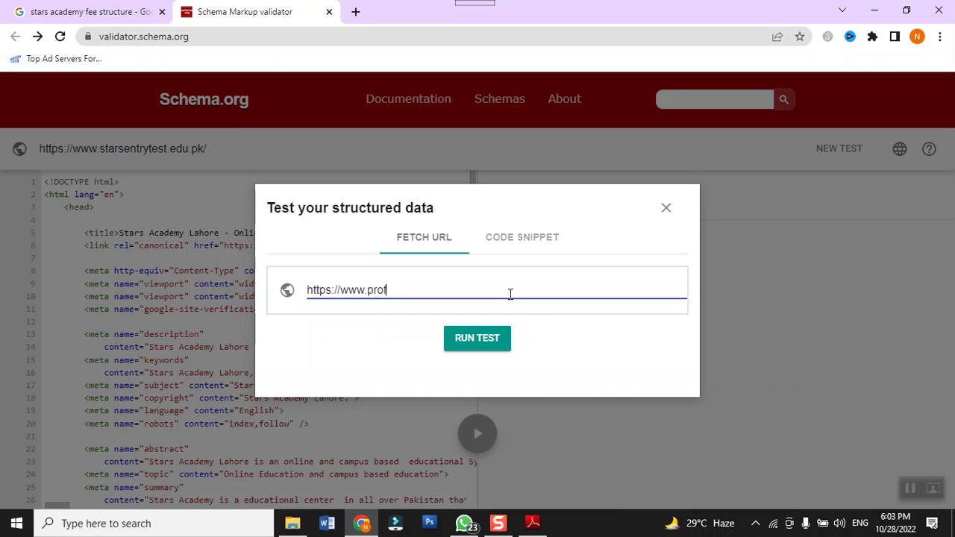
type("essionalkitchen")
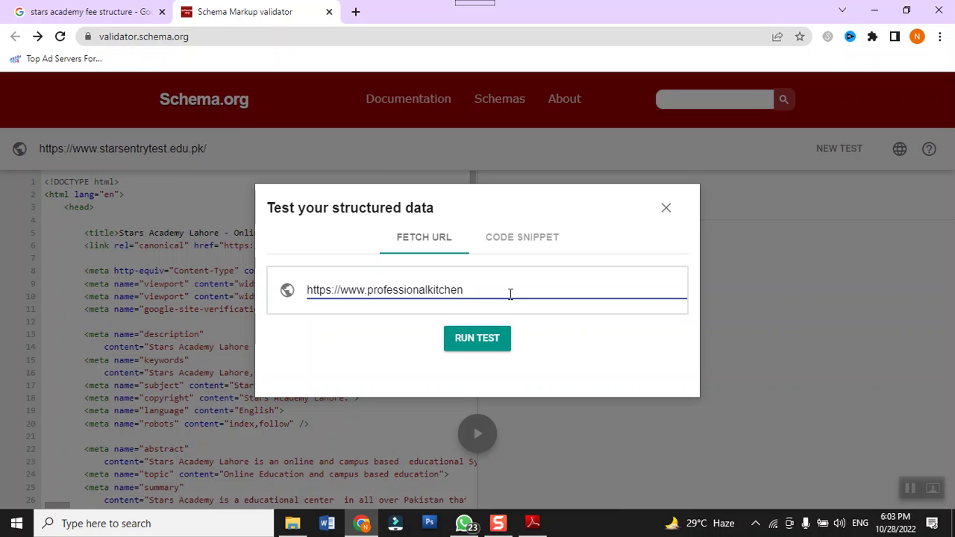
type("equipment.decki")
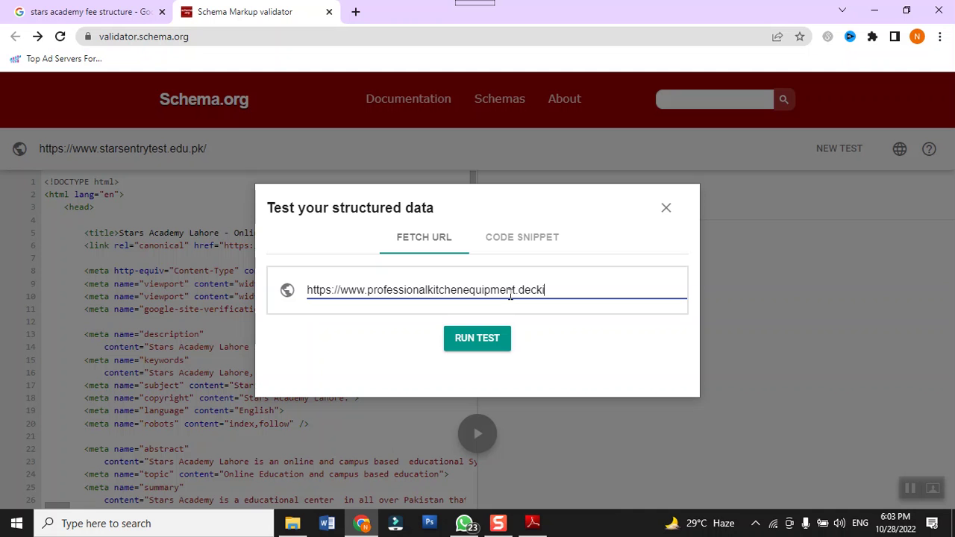
type("tchen.org")
left_click(478, 338)
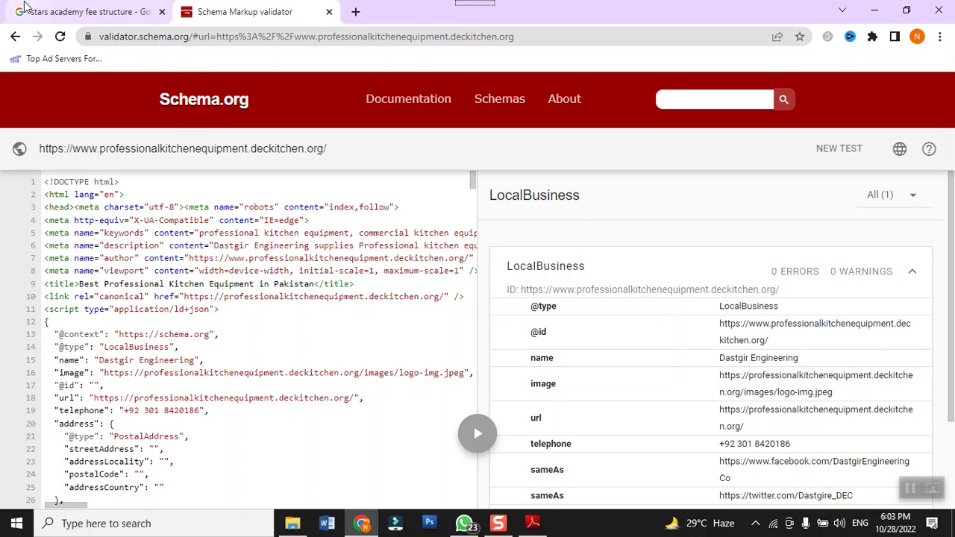
Step: Review the LocalBusiness sameAs and address rows, then start a new test
mouse_move(78, 7)
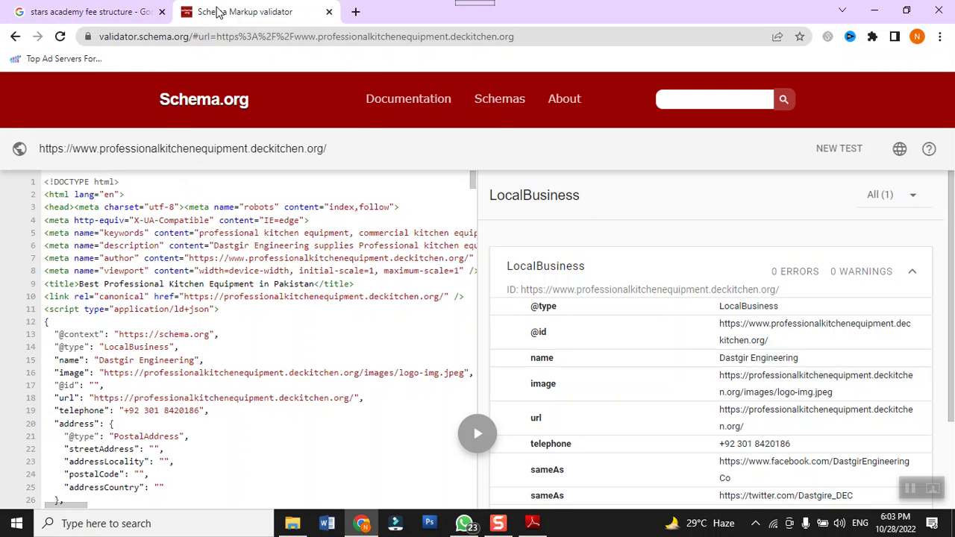
scroll(606, 294, "down", 3)
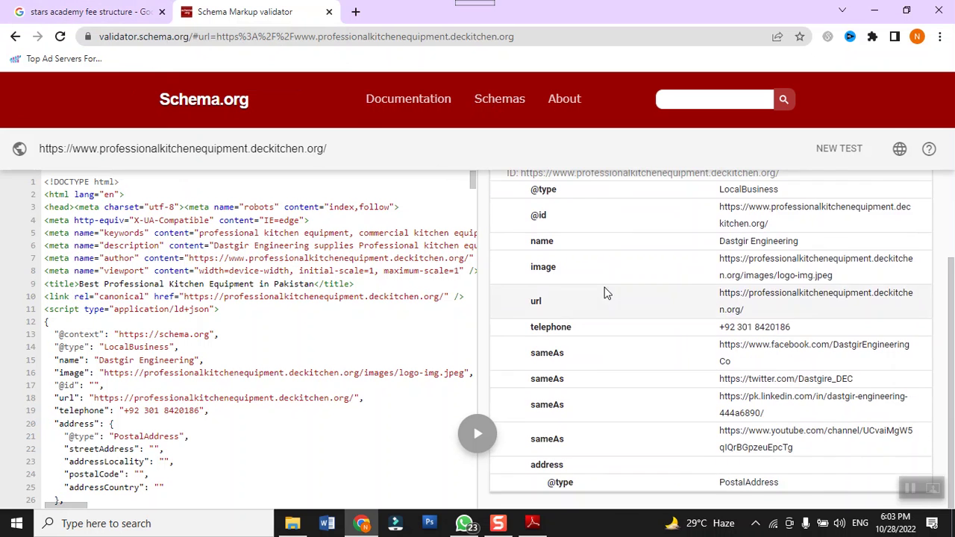
scroll(606, 293, "up", 3)
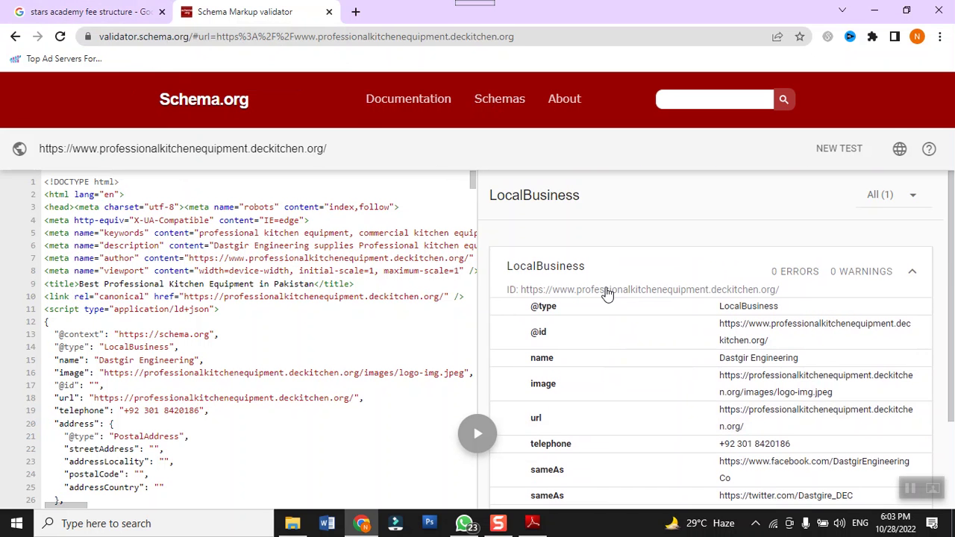
scroll(608, 294, "down", 2)
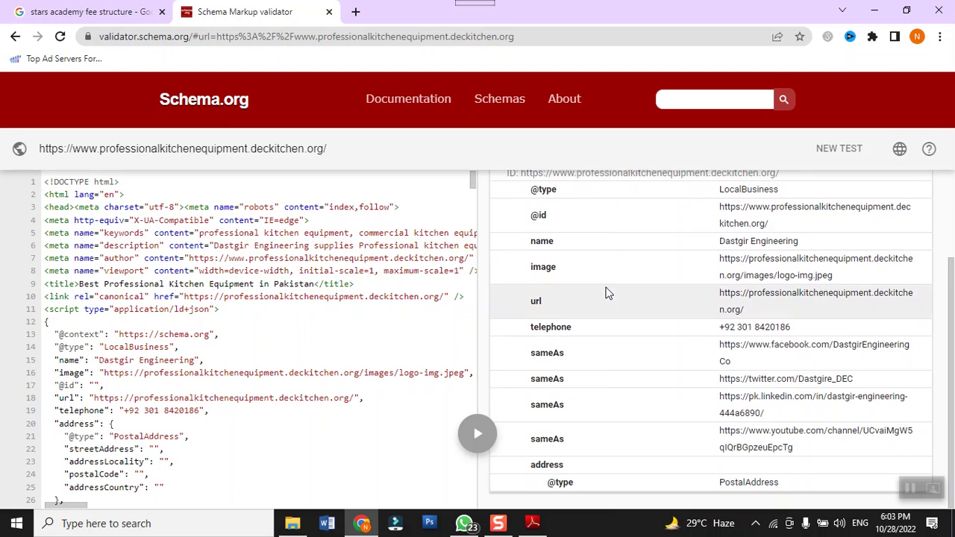
left_click(836, 150)
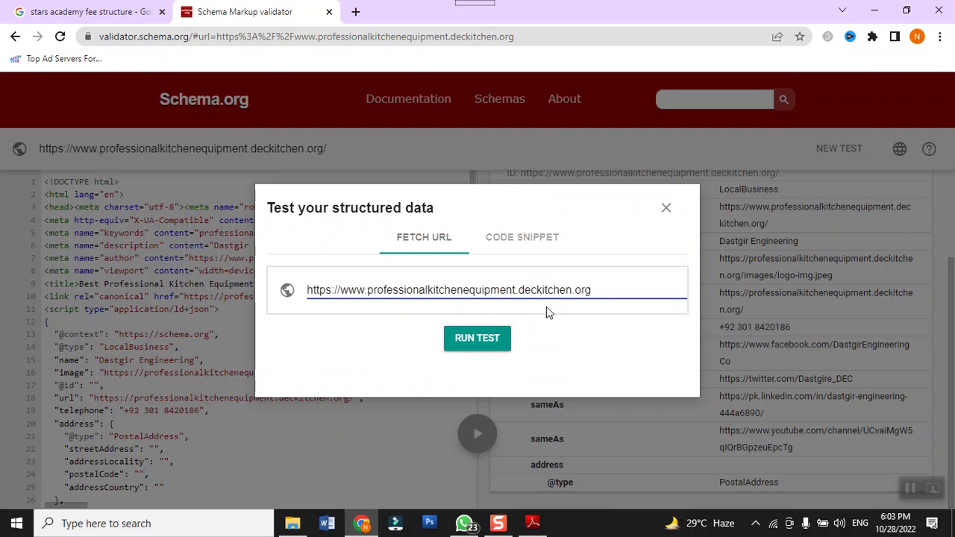
key("BackSpace")
key("BackSpace")
key("BackSpace")
key("BackSpace")
key("BackSpace")
key("BackSpace")
key("BackSpace")
key("BackSpace")
key("BackSpace")
key("BackSpace")
key("BackSpace")
key("BackSpace")
key("BackSpace")
key("BackSpace")
key("BackSpace")
key("BackSpace")
key("BackSpace")
key("BackSpace")
key("BackSpace")
key("BackSpace")
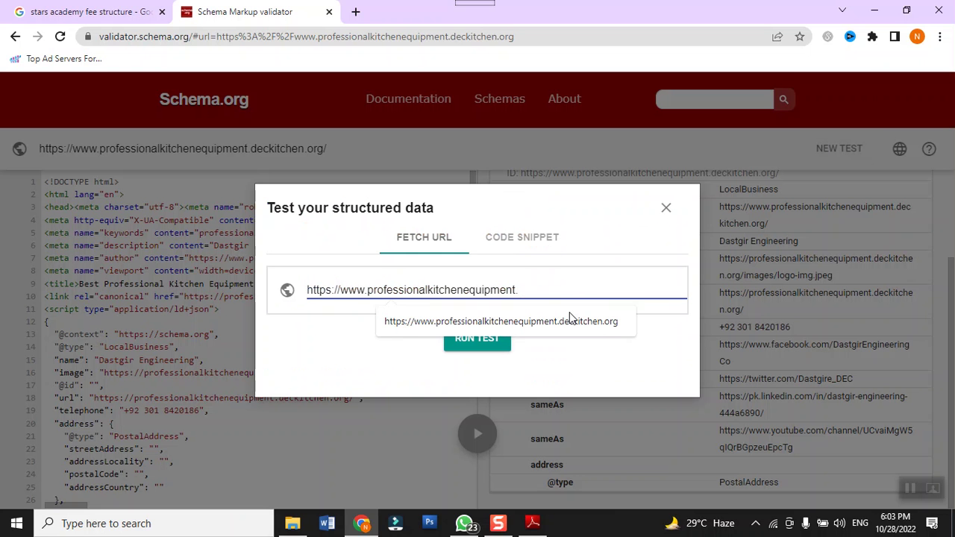
key("BackSpace")
key("BackSpace")
key("BackSpace")
key("BackSpace")
key("BackSpace")
type("stars")
key("BackSpace")
type("scolle")
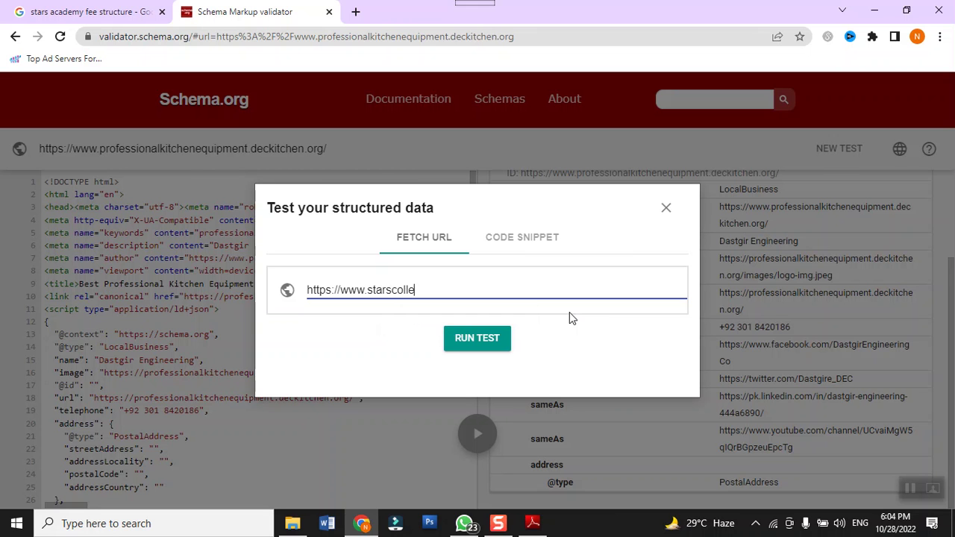
type("ge.edu.pk")
left_click(466, 345)
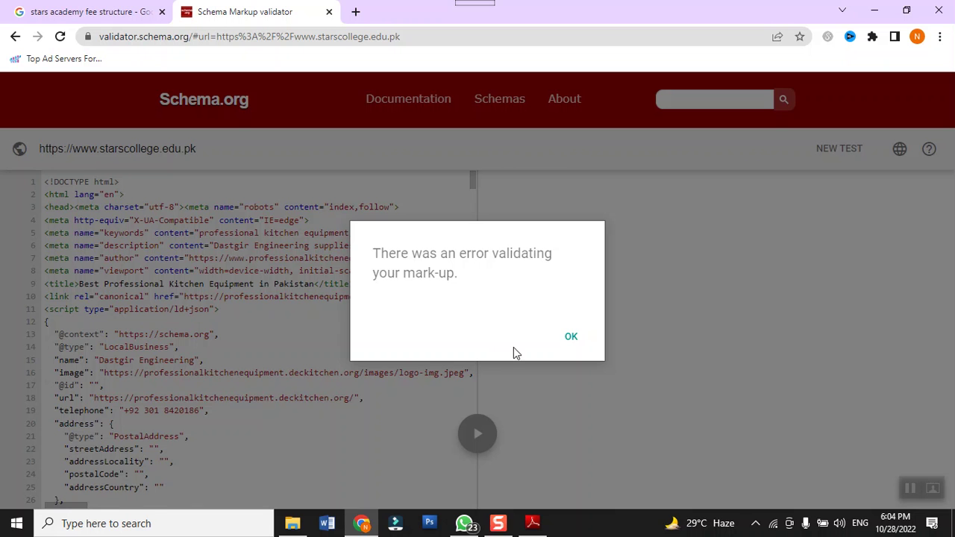
left_click(567, 340)
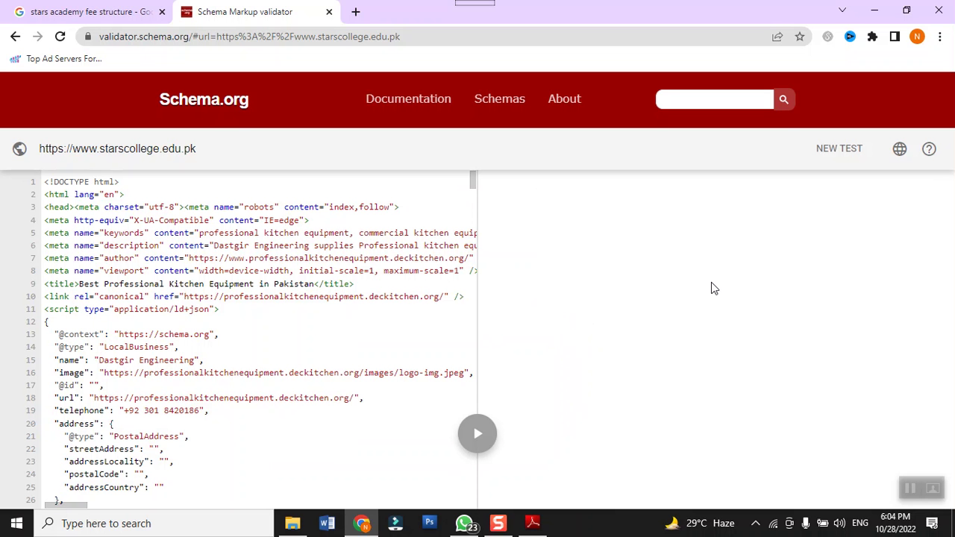
left_click(846, 152)
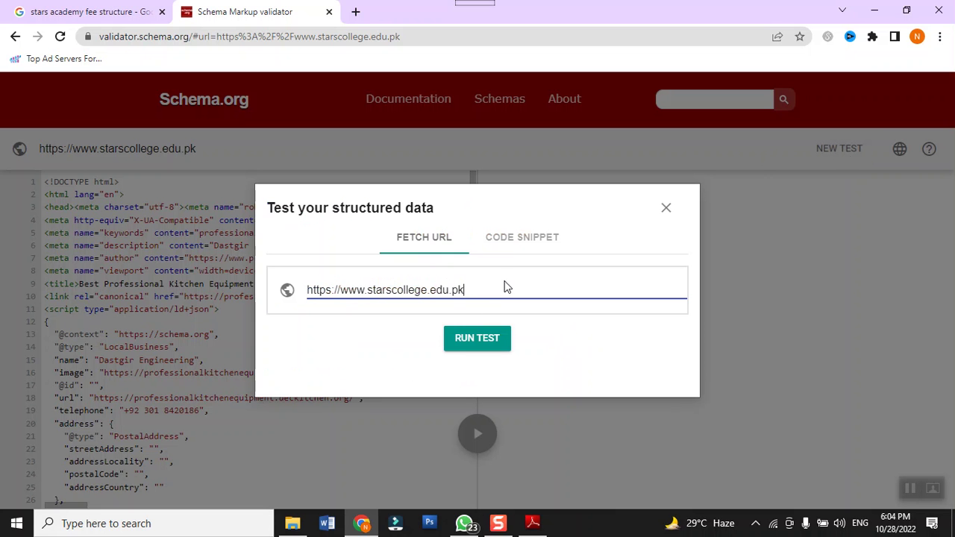
key("BackSpace")
key("BackSpace")
key("BackSpace")
key("BackSpace")
key("BackSpace")
key("BackSpace")
key("BackSpace")
key("BackSpace")
key("BackSpace")
key("BackSpace")
key("BackSpace")
key("BackSpace")
key("BackSpace")
key("BackSpace")
key("BackSpace")
key("BackSpace")
key("BackSpace")
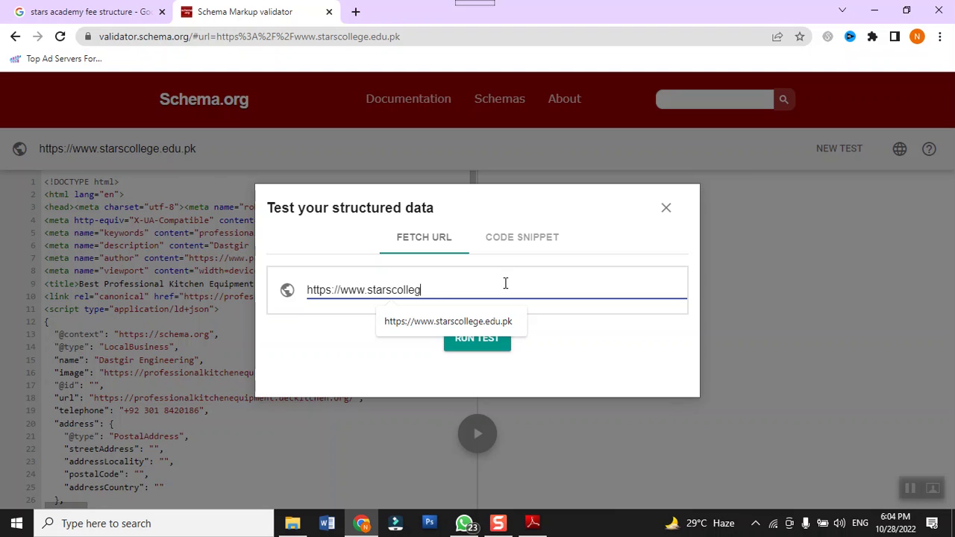
key("BackSpace")
key("BackSpace")
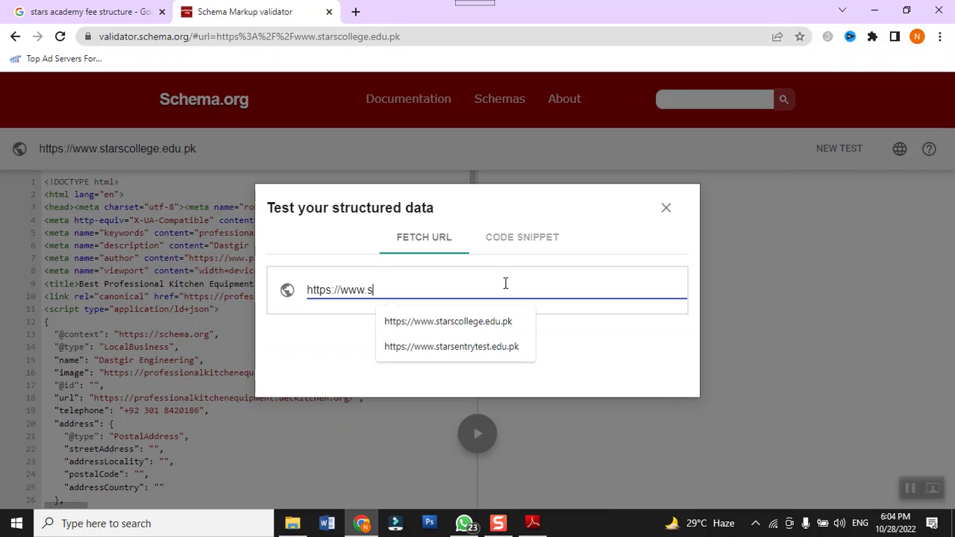
type("business")
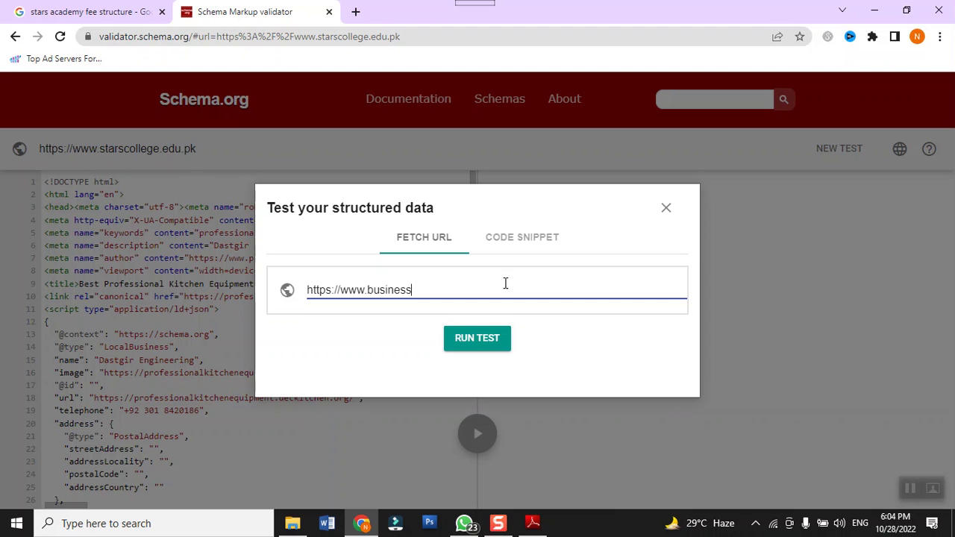
type("bes")
key("BackSpace")
key("BackSpace")
type("ase")
key("BackSpace")
type(".com")
left_click(472, 341)
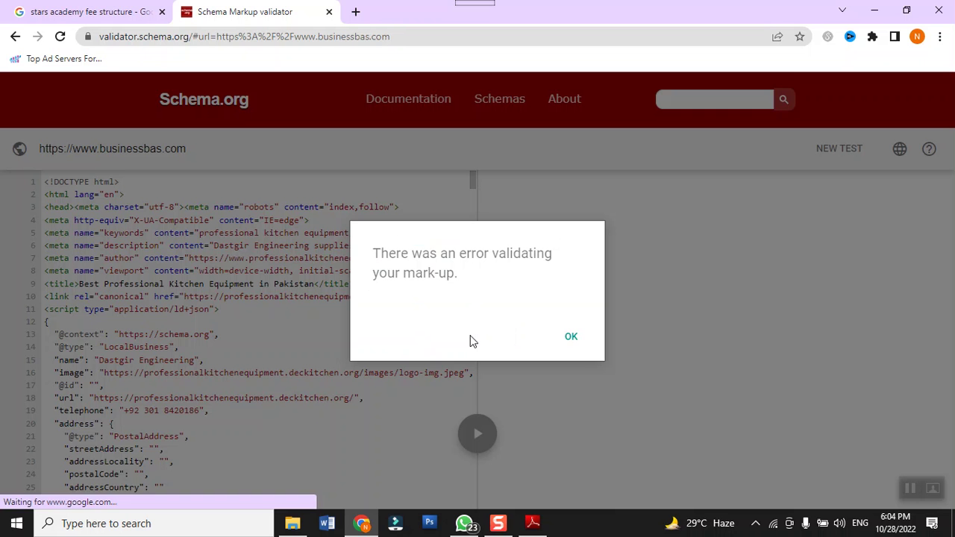
left_click(572, 338)
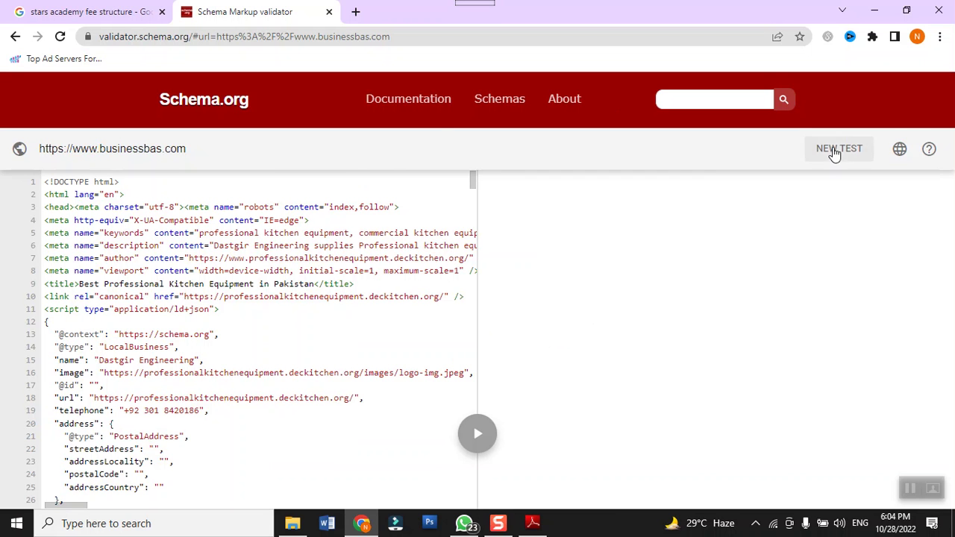
left_click(837, 149)
key("BackSpace")
key("BackSpace")
key("BackSpace")
key("BackSpace")
key("BackSpace")
key("BackSpace")
key("BackSpace")
key("BackSpace")
key("BackSpace")
key("BackSpace")
key("BackSpace")
key("BackSpace")
key("BackSpace")
key("BackSpace")
key("BackSpace")
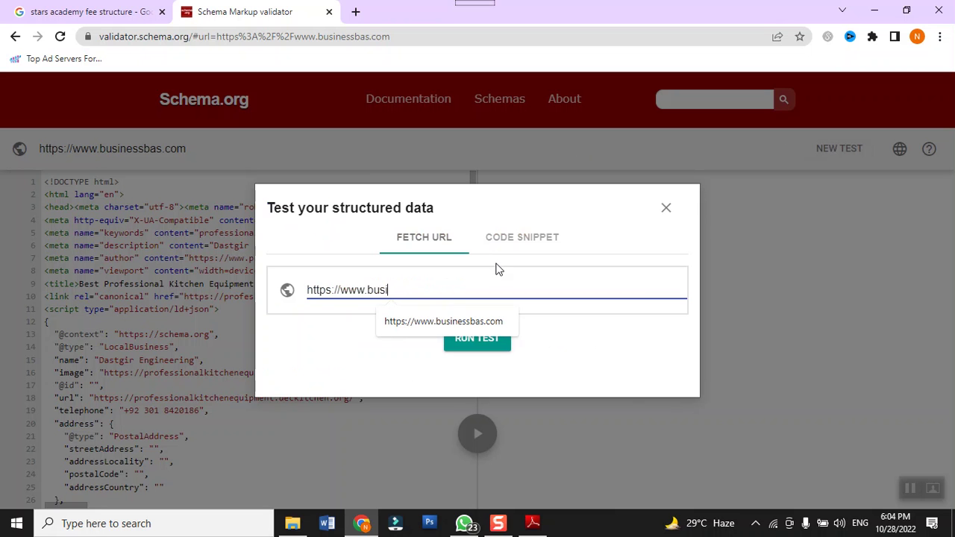
type("geo.tv")
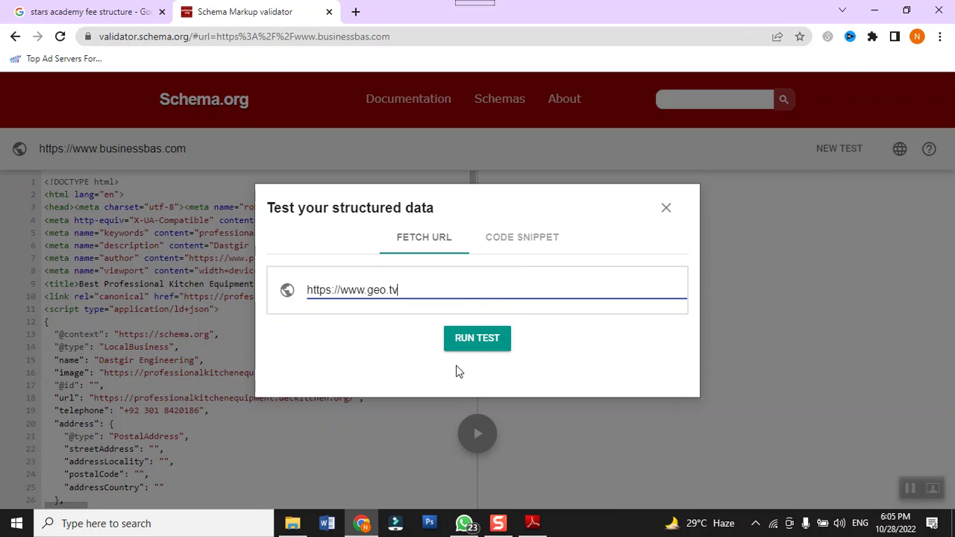
left_click(473, 341)
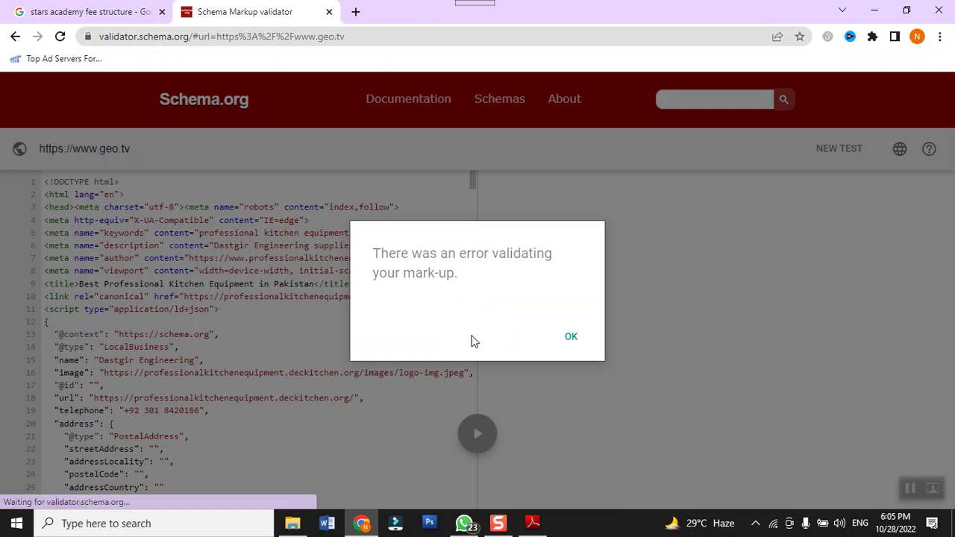
left_click(571, 337)
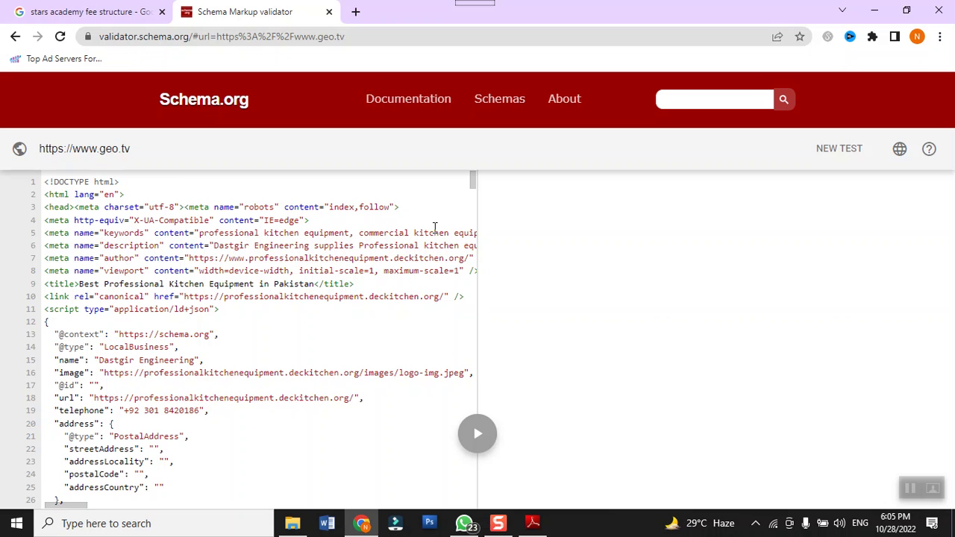
right_click(230, 17)
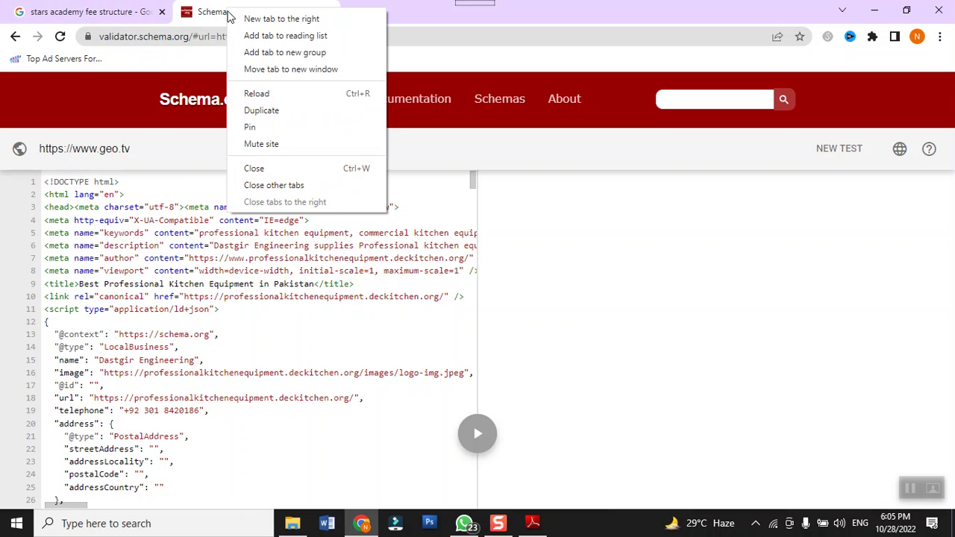
Step: Reload the validator, pass the reCAPTCHA, and rerun the geo.tv test to detect 14 items
left_click(257, 93)
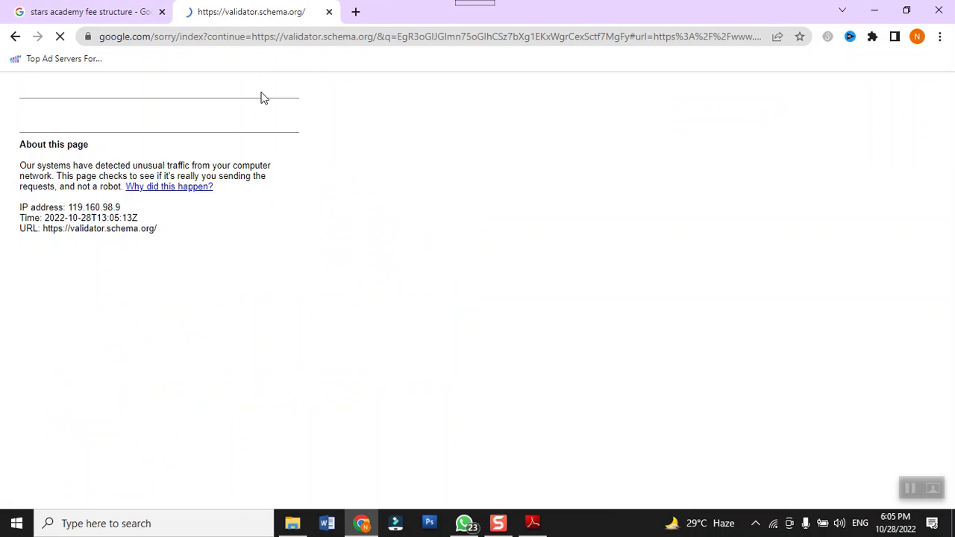
left_click(37, 147)
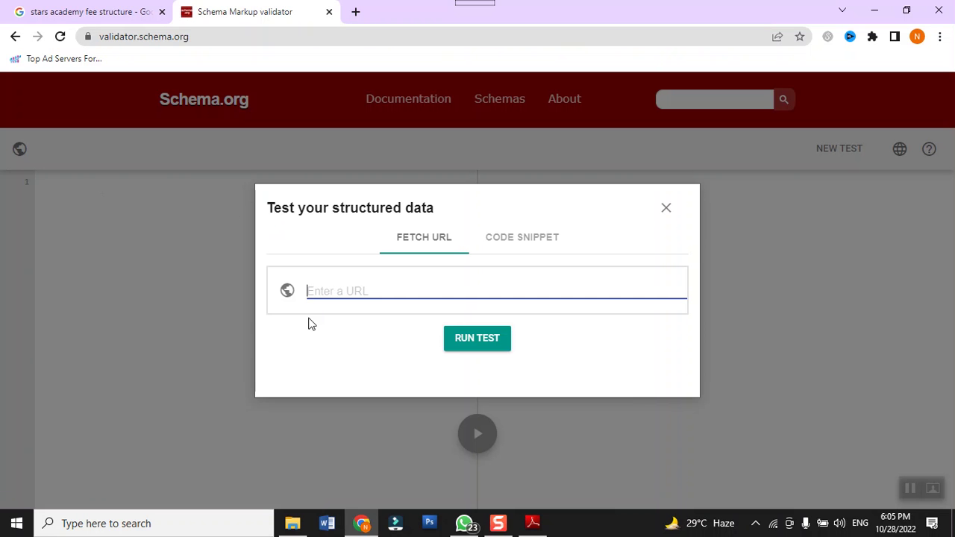
type("https://www.geo.tv")
left_click(426, 346)
left_click(467, 340)
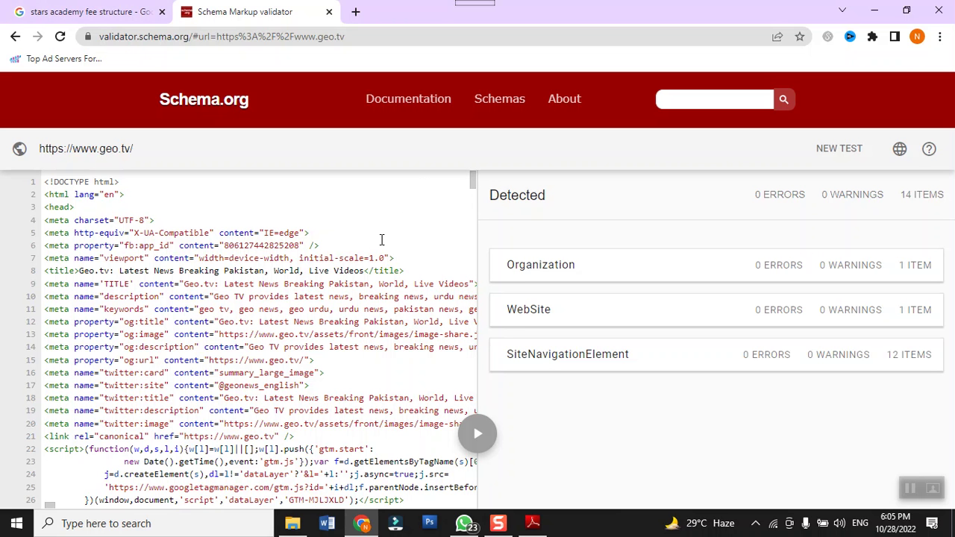
Step: Open the PDF's rankranger.com schema markup generator link, allowing it in the security warning
scroll(382, 240, "down", 3)
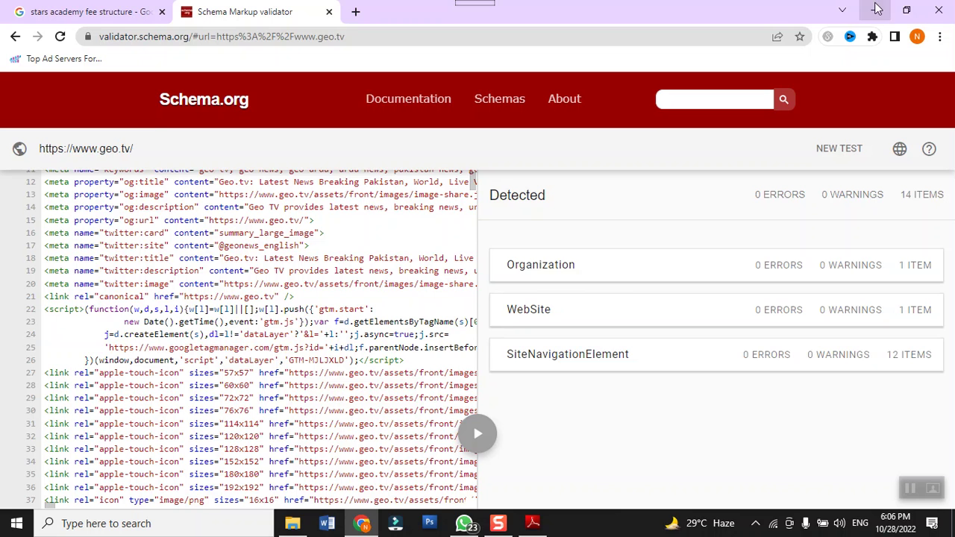
left_click(874, 9)
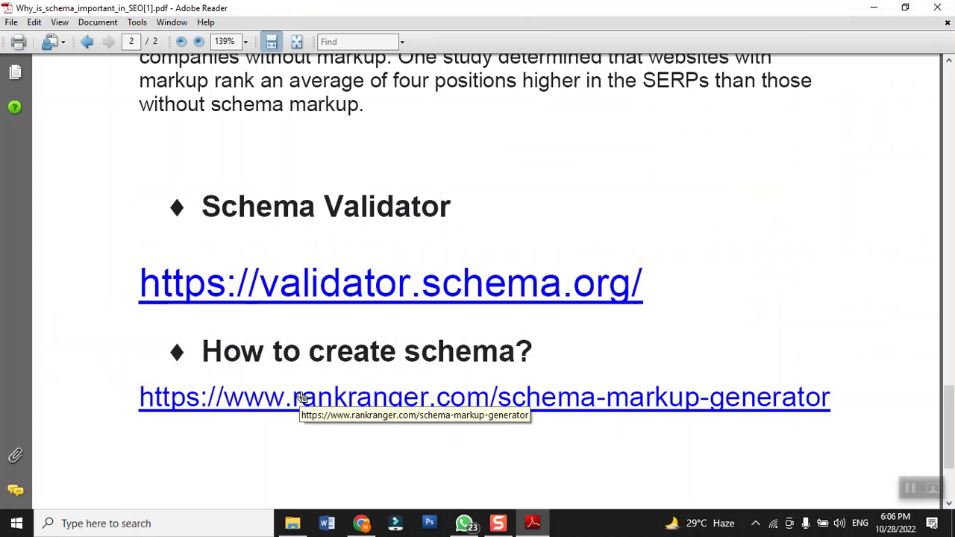
left_click(302, 397)
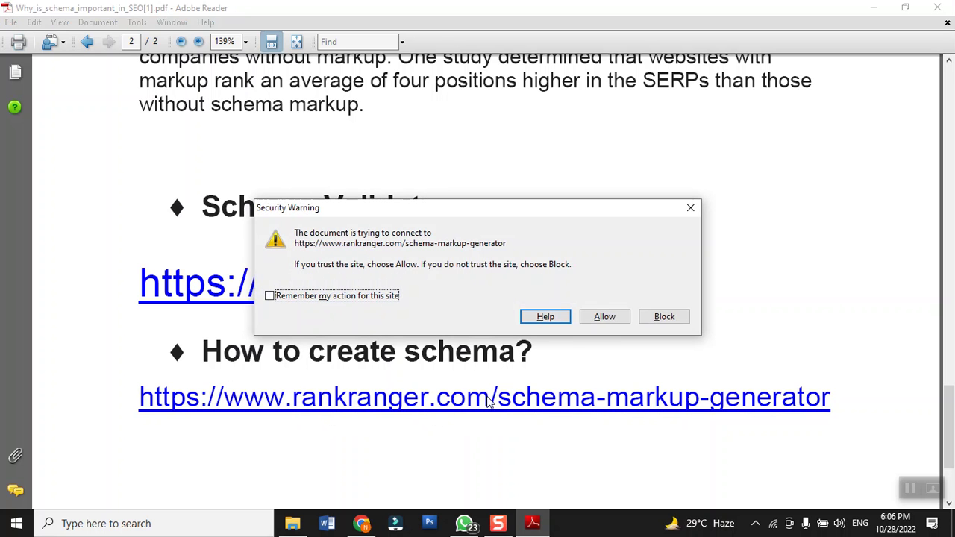
left_click(601, 320)
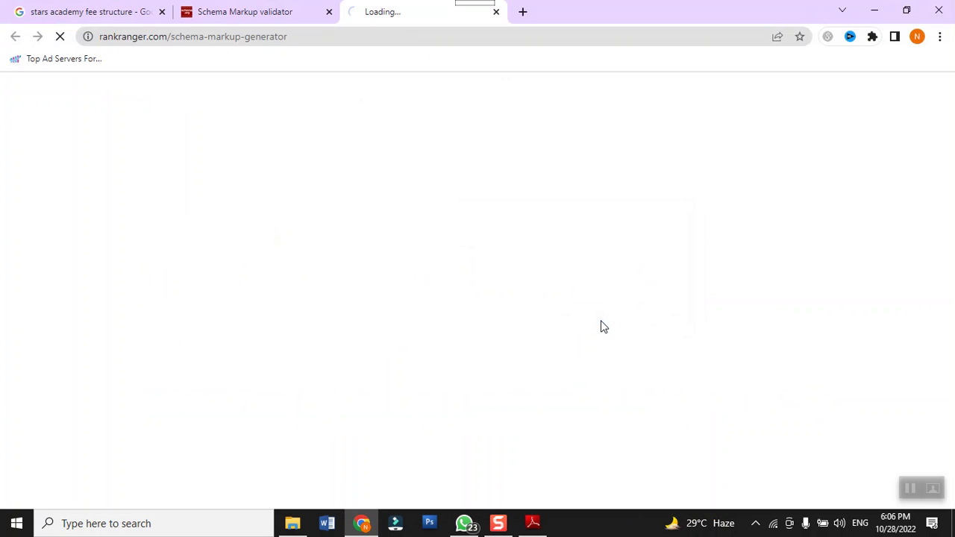